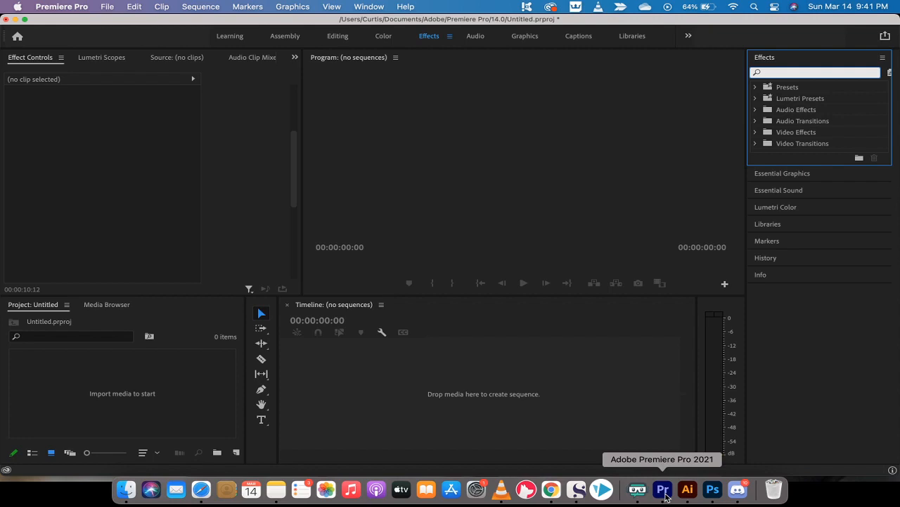
Import production ID_4194830.mp4 from Finder's Movies folder into the Premiere Pro project bin.
{"action": "left_click", "coordinate": [75, 7]}
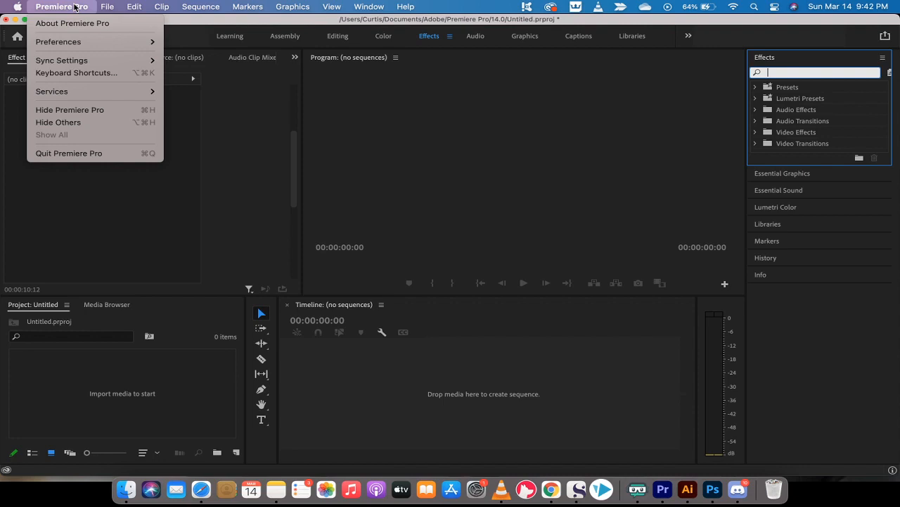
{"action": "left_click", "coordinate": [75, 7]}
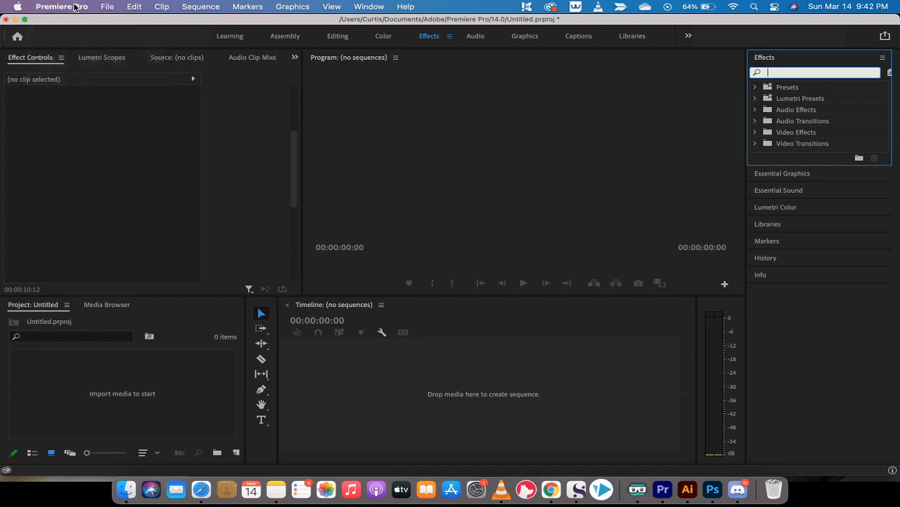
{"action": "left_click", "coordinate": [127, 490]}
{"action": "left_click", "coordinate": [488, 103]}
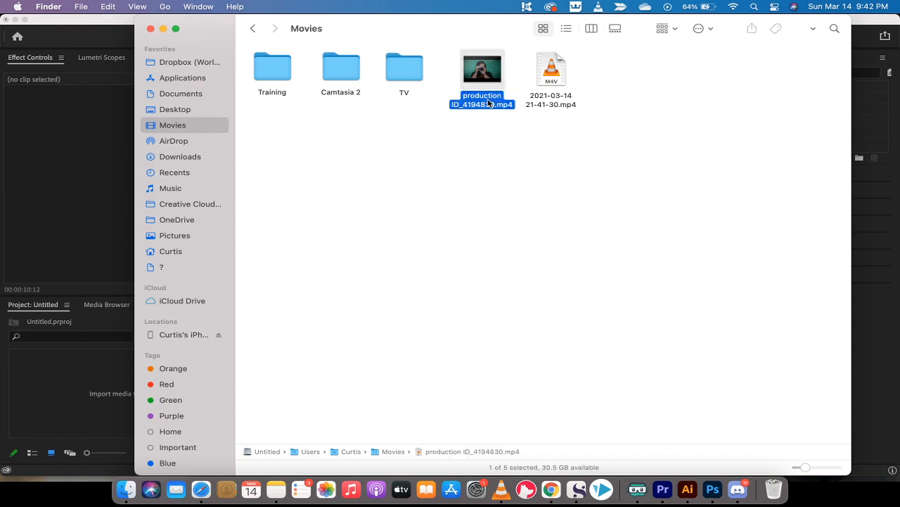
{"action": "left_click_drag", "start_coordinate": [488, 103], "coordinate": [90, 397]}
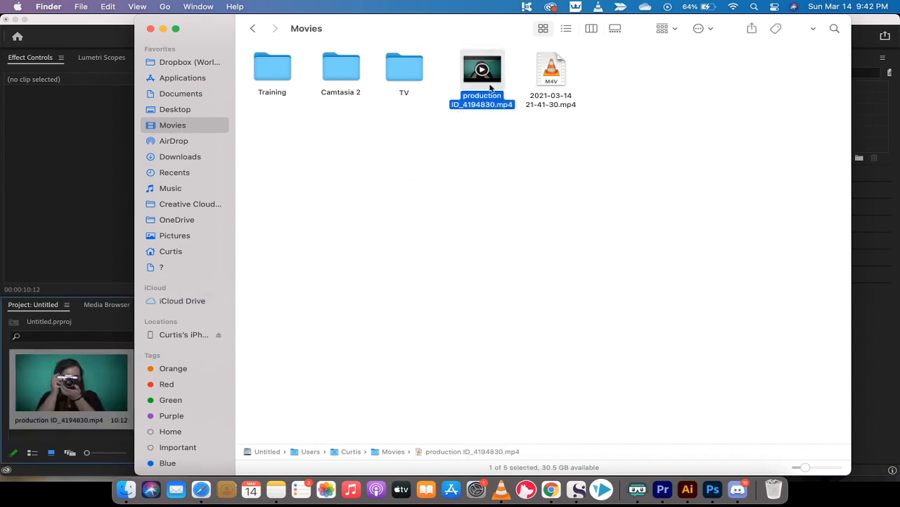
{"action": "left_click", "coordinate": [107, 347]}
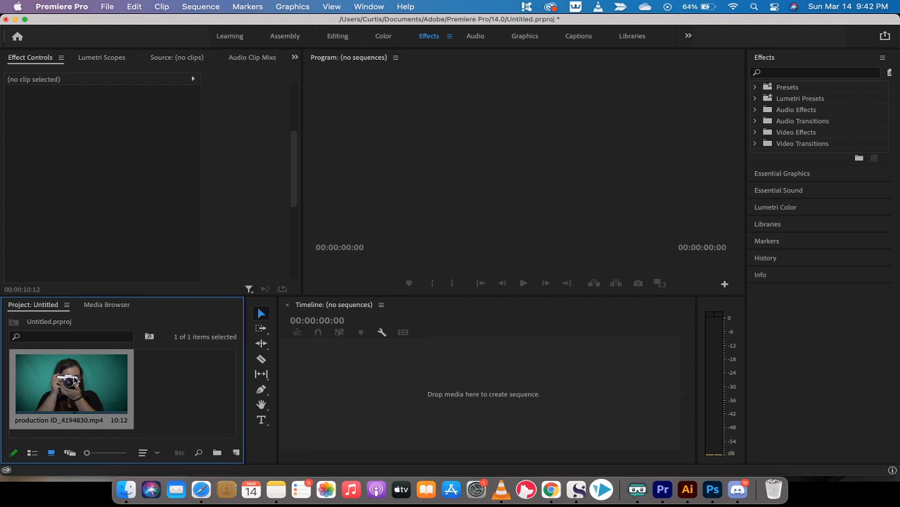
Create a production ID_4194830 sequence from the clip and preview its first seconds.
{"action": "left_click_drag", "start_coordinate": [67, 380], "coordinate": [344, 363]}
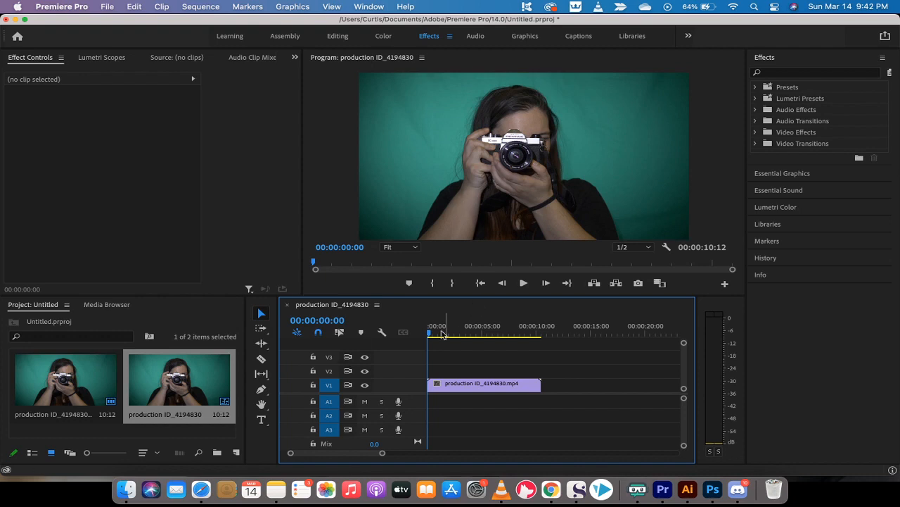
{"action": "left_click", "coordinate": [431, 332]}
{"action": "left_click_drag", "start_coordinate": [431, 333], "coordinate": [481, 335]}
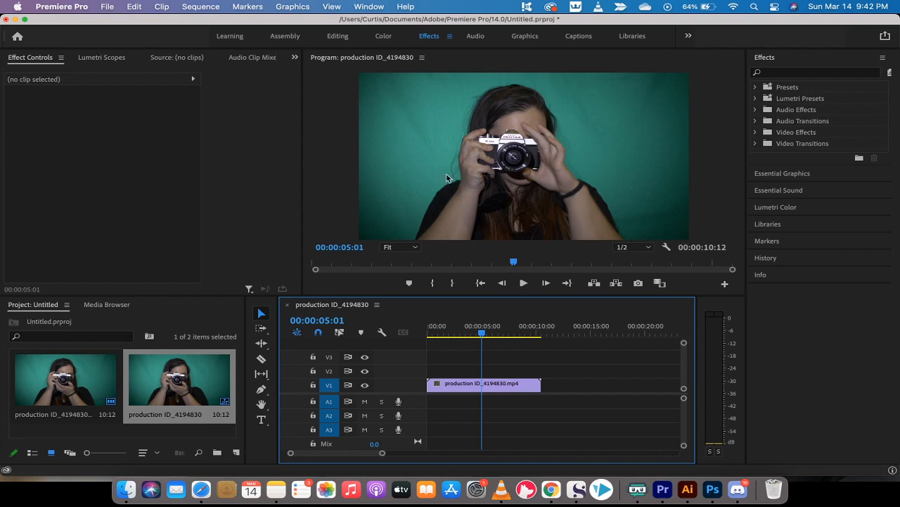
Trim the V1 clip's end so it runs to 00:00:05:01.
{"action": "mouse_move", "coordinate": [483, 331]}
{"action": "left_mouse_down"}
{"action": "mouse_move", "coordinate": [465, 331]}
{"action": "mouse_move", "coordinate": [484, 332]}
{"action": "left_mouse_up"}
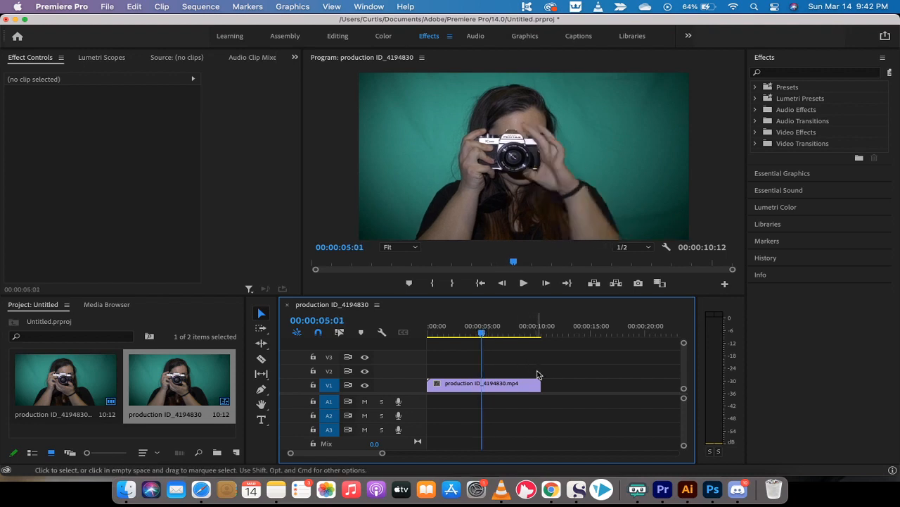
{"action": "left_click_drag", "start_coordinate": [541, 384], "coordinate": [483, 383]}
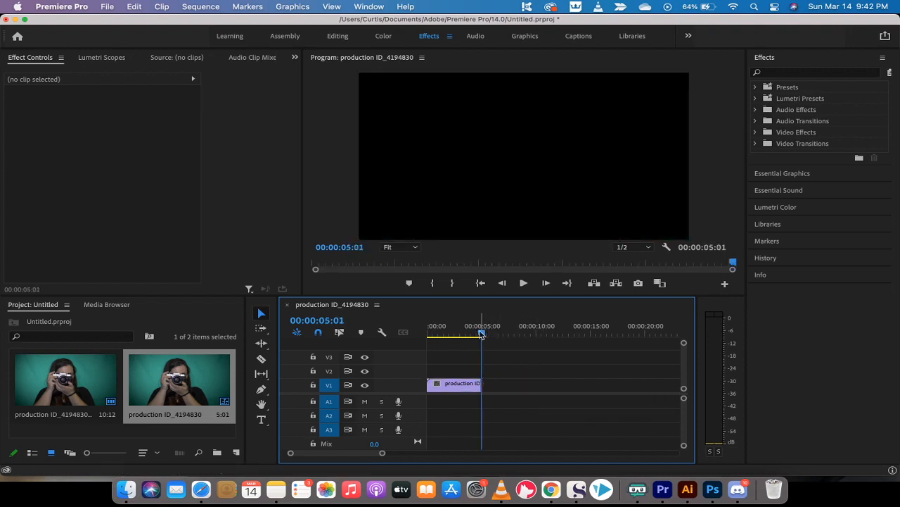
{"action": "left_click_drag", "start_coordinate": [482, 333], "coordinate": [441, 334]}
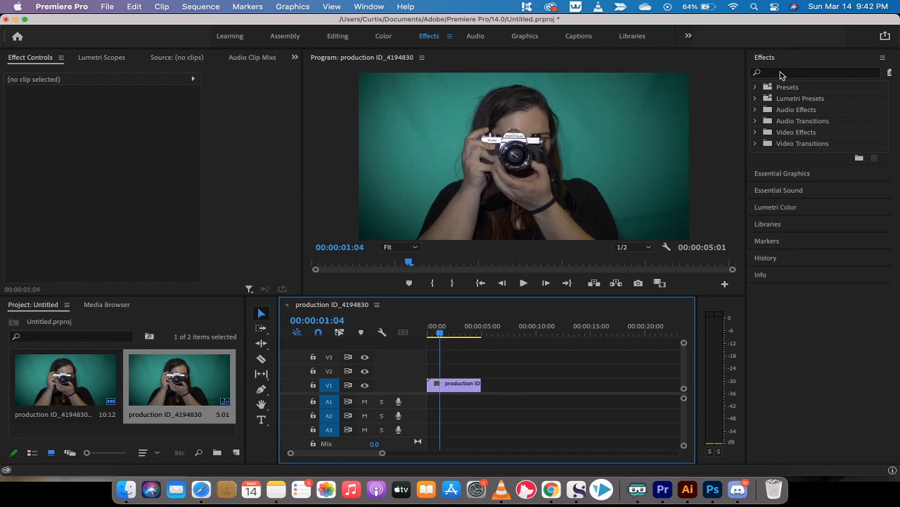
Filter the Effects panel by 'ultra' to show Ultra Key under Video Effects > Keying.
{"action": "left_click", "coordinate": [781, 73]}
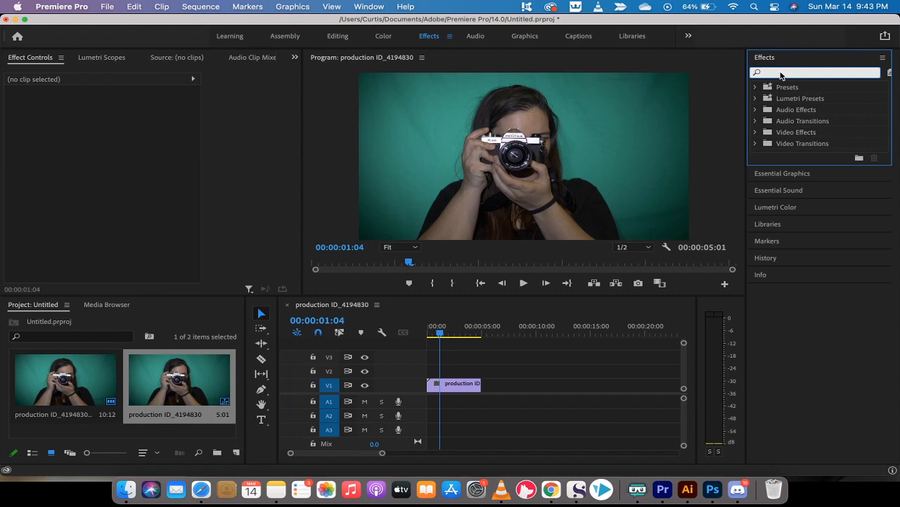
{"action": "left_click", "coordinate": [431, 38]}
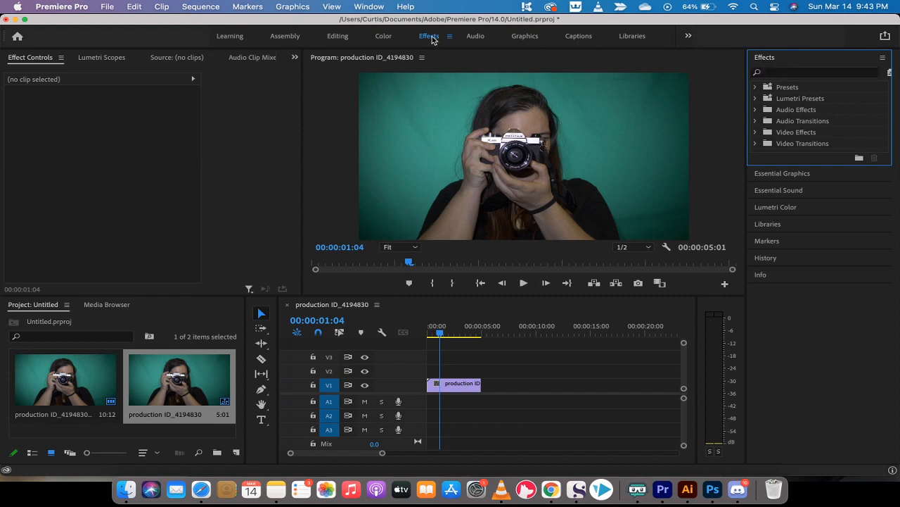
{"action": "left_click", "coordinate": [338, 39]}
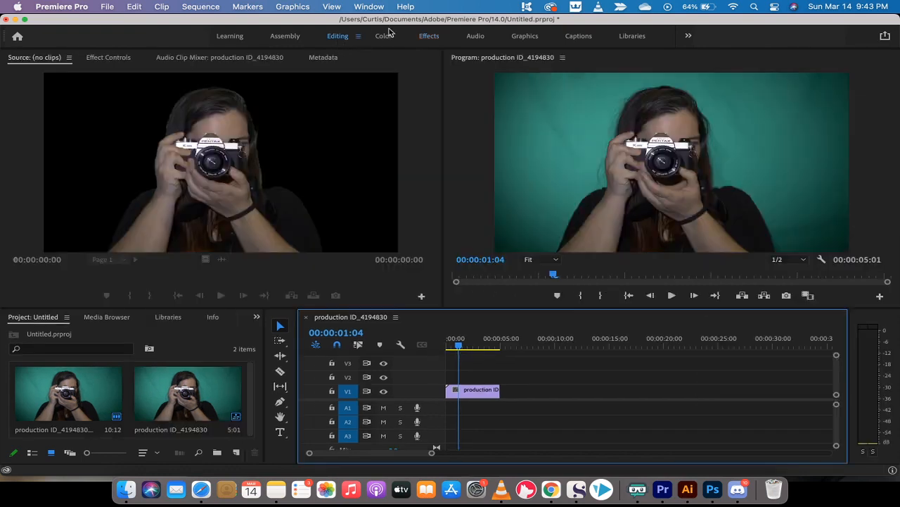
{"action": "left_click", "coordinate": [429, 36]}
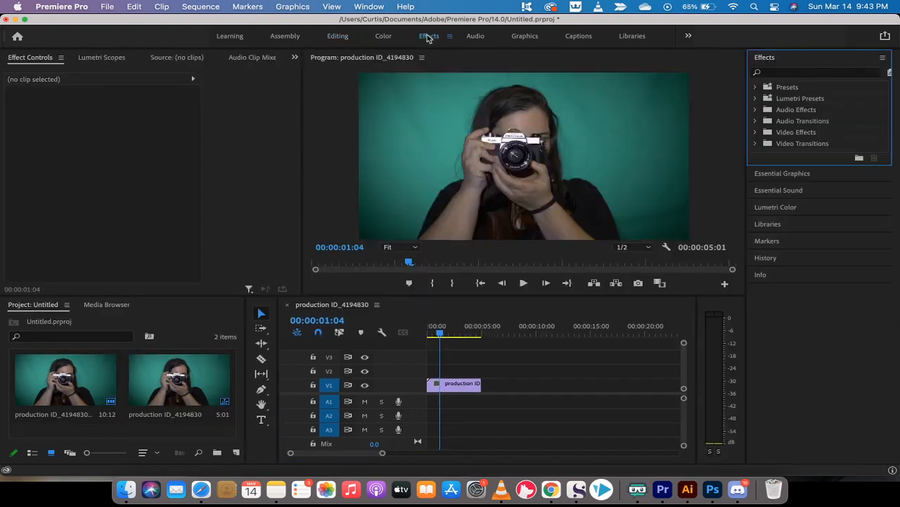
{"action": "left_click", "coordinate": [802, 73]}
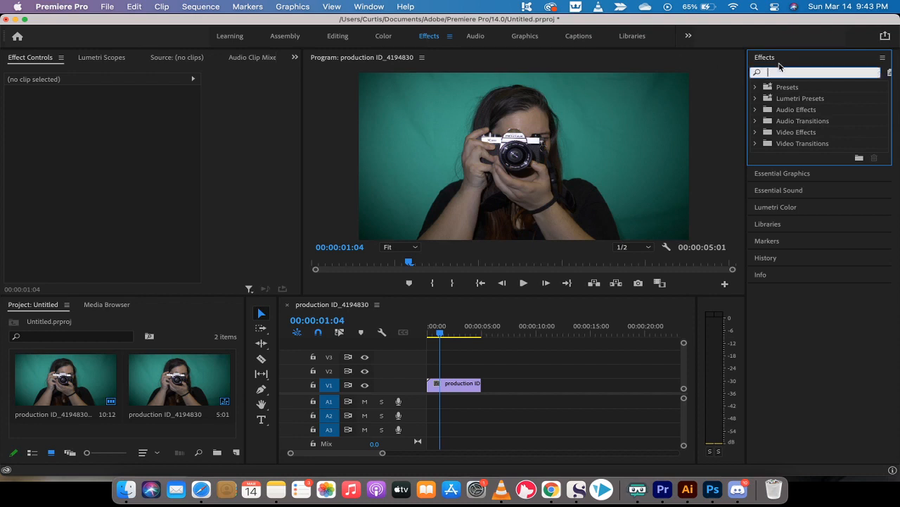
{"action": "left_click", "coordinate": [370, 6]}
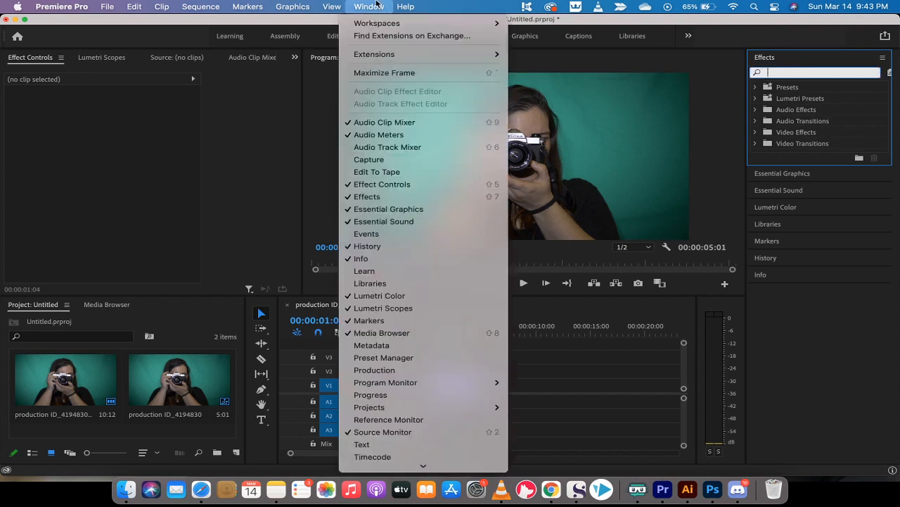
{"action": "left_click", "coordinate": [394, 197]}
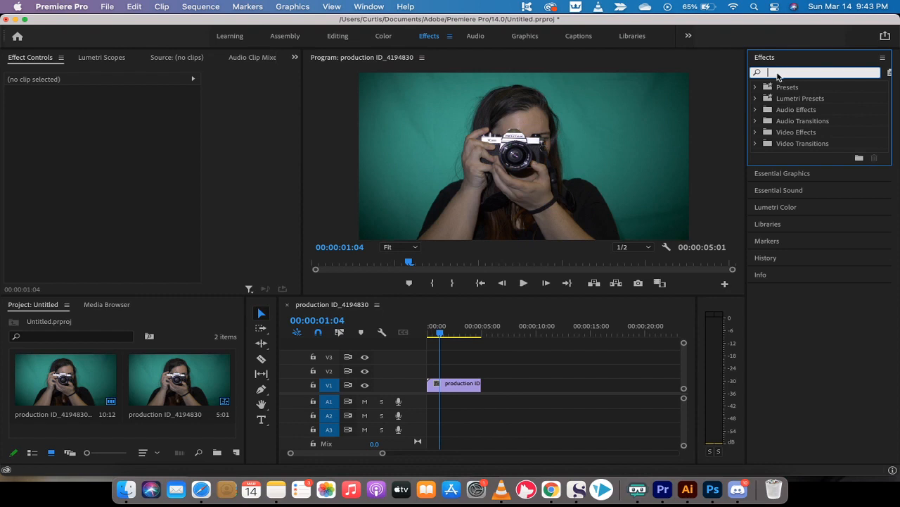
{"action": "type", "text": "ultra"}
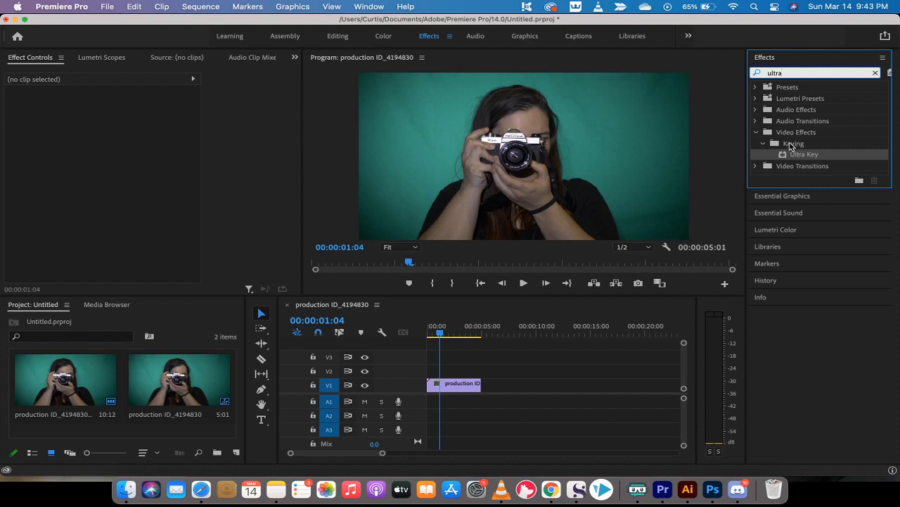
{"action": "left_click", "coordinate": [792, 155]}
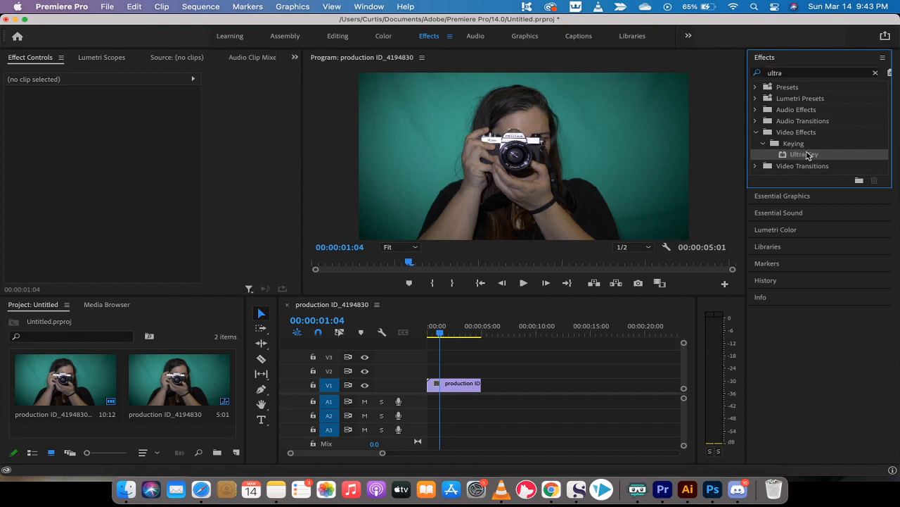
Apply the Ultra Key effect to the clip on V1.
{"action": "left_click_drag", "start_coordinate": [807, 155], "coordinate": [450, 385]}
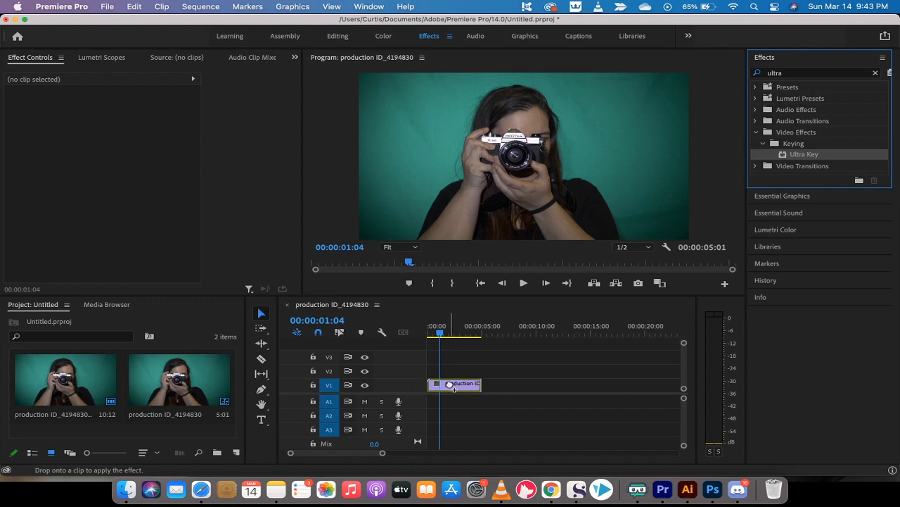
{"action": "left_click_drag", "start_coordinate": [450, 384], "coordinate": [451, 387]}
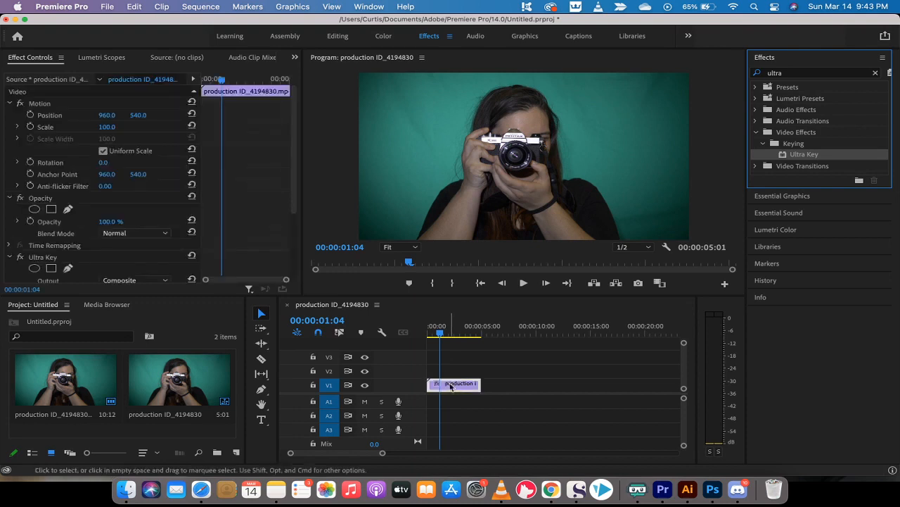
{"action": "left_click", "coordinate": [450, 386]}
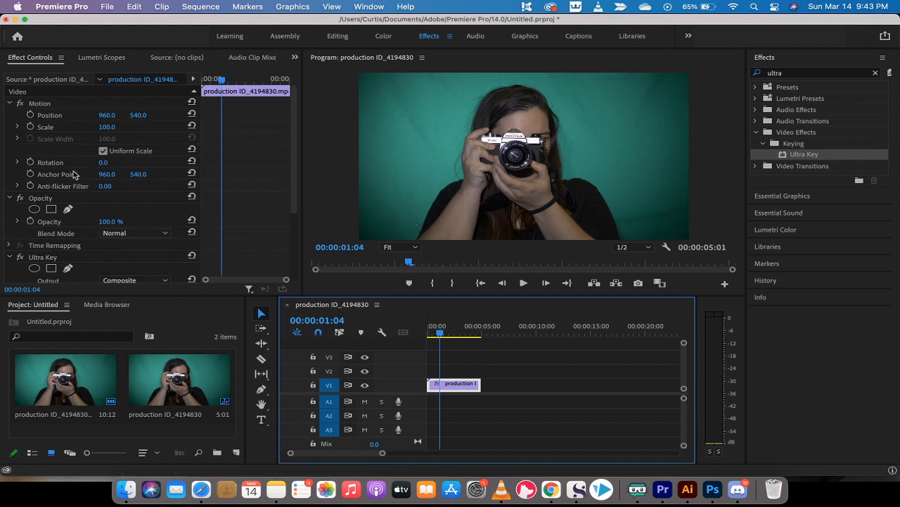
Bring the Ultra Key section into view in Effect Controls, with Output Composite and Setting Default.
{"action": "left_click", "coordinate": [32, 59]}
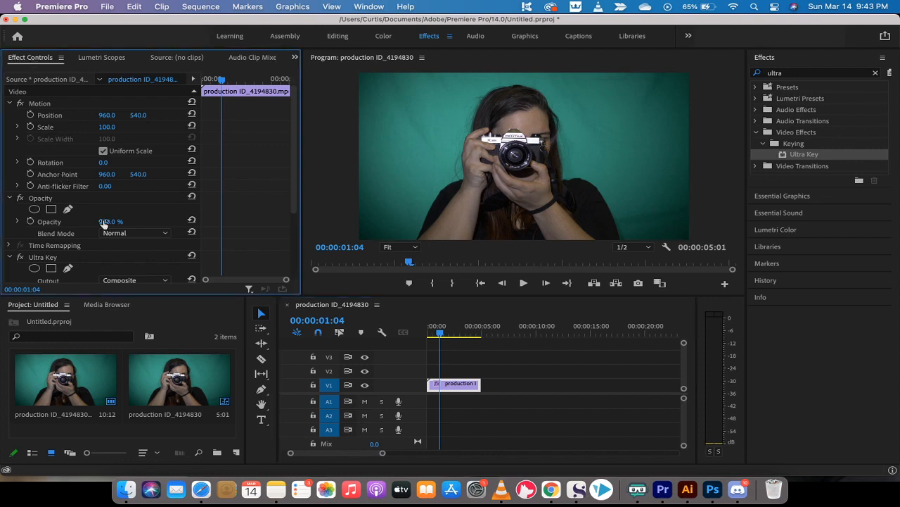
{"action": "scroll", "coordinate": [105, 224], "scroll_direction": "down", "scroll_amount": 1}
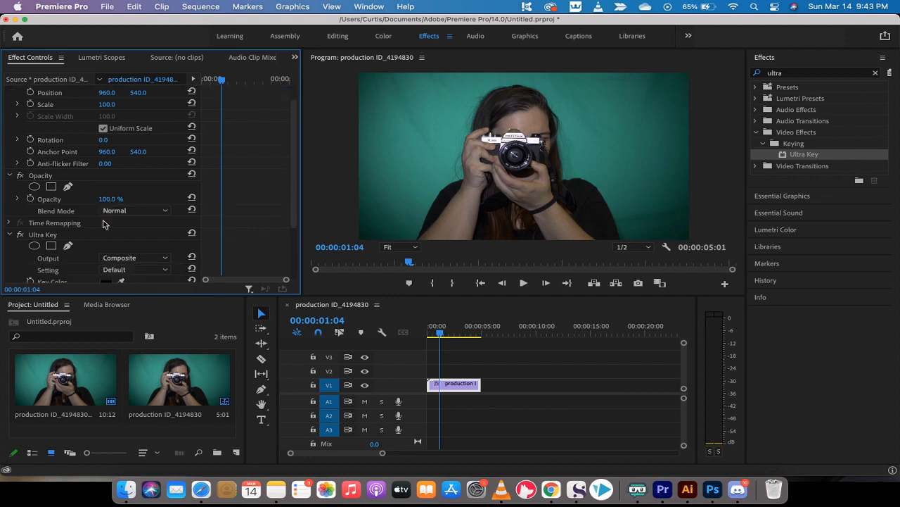
{"action": "left_click", "coordinate": [368, 7]}
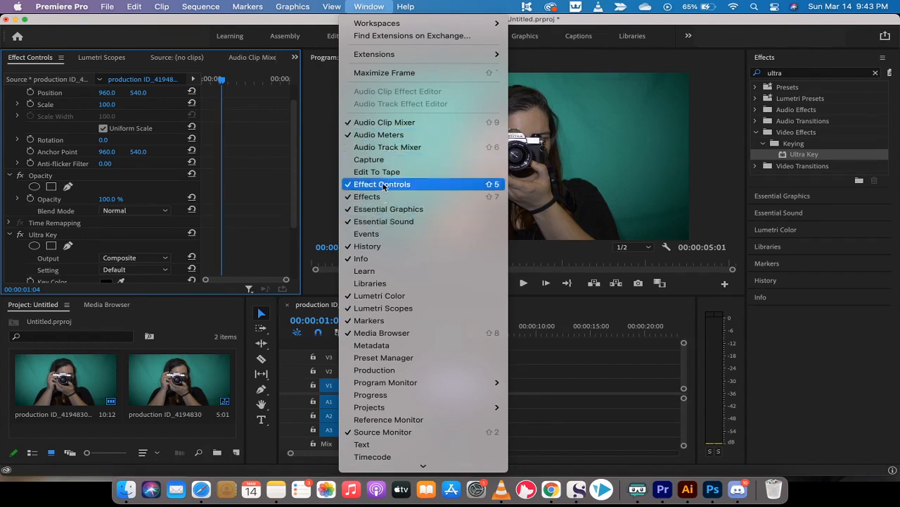
{"action": "left_click", "coordinate": [363, 6]}
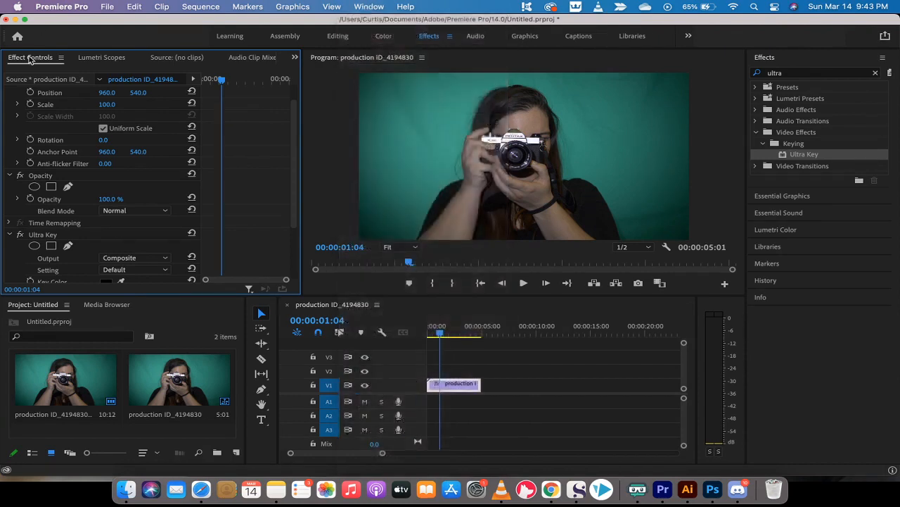
{"action": "scroll", "coordinate": [62, 206], "scroll_direction": "down", "scroll_amount": 3}
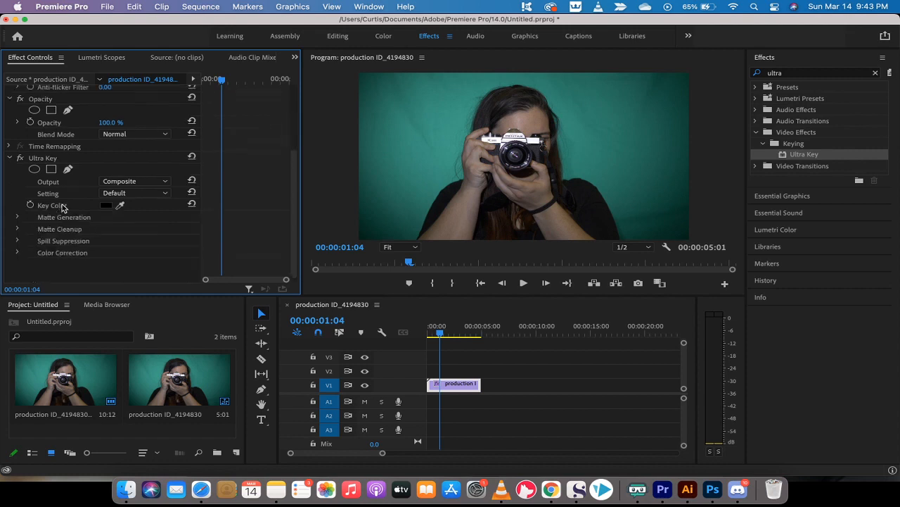
{"action": "left_click", "coordinate": [49, 159]}
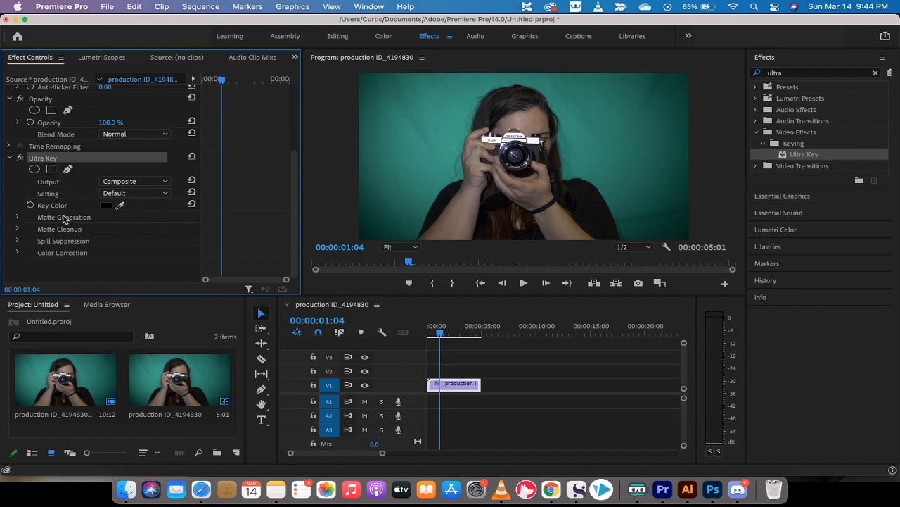
Sample the teal backdrop in the Program monitor as the Ultra Key's Key Color.
{"action": "left_click", "coordinate": [106, 206]}
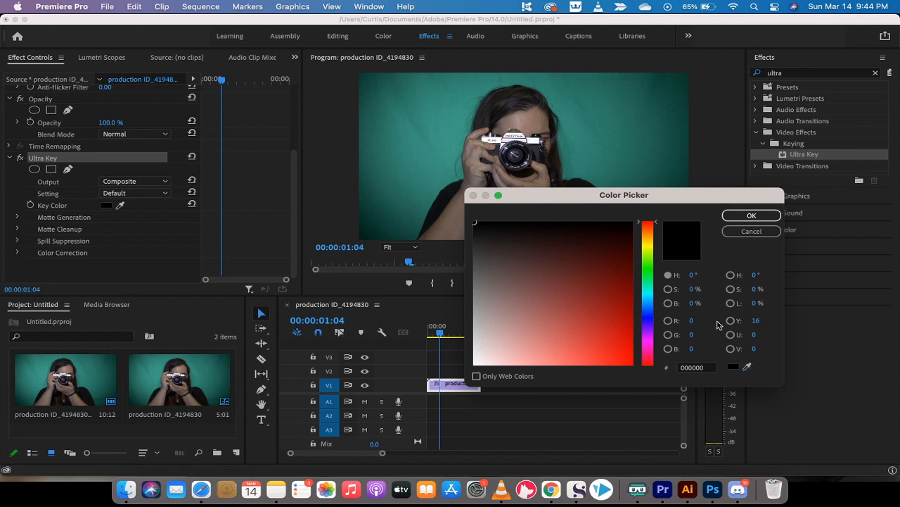
{"action": "left_click", "coordinate": [732, 367]}
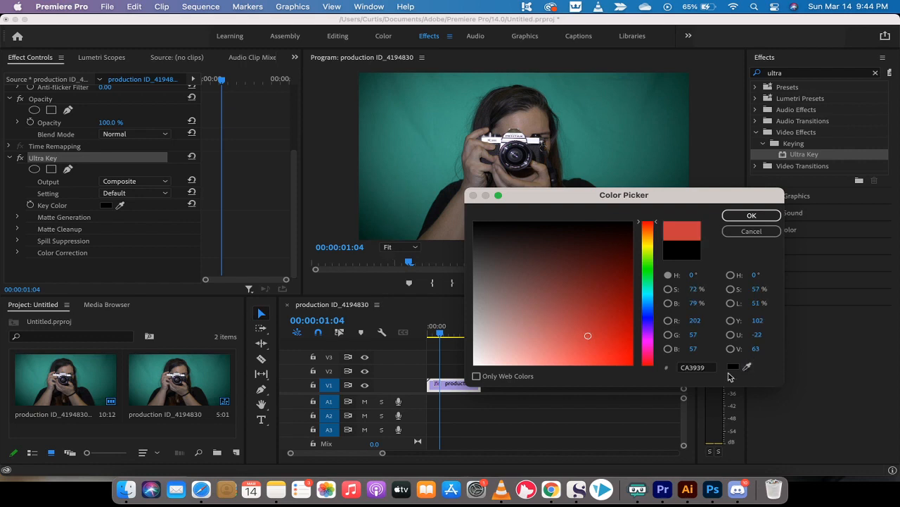
{"action": "left_click", "coordinate": [749, 365]}
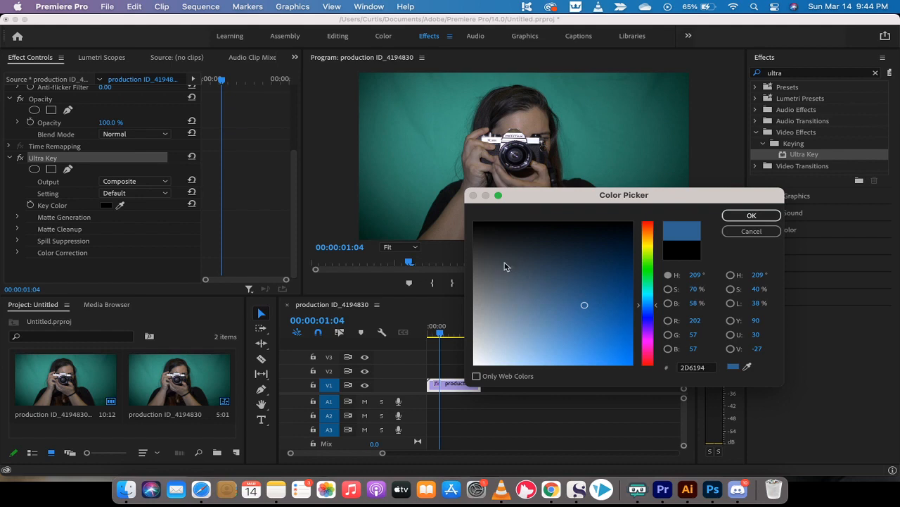
{"action": "left_click_drag", "start_coordinate": [502, 259], "coordinate": [482, 230]}
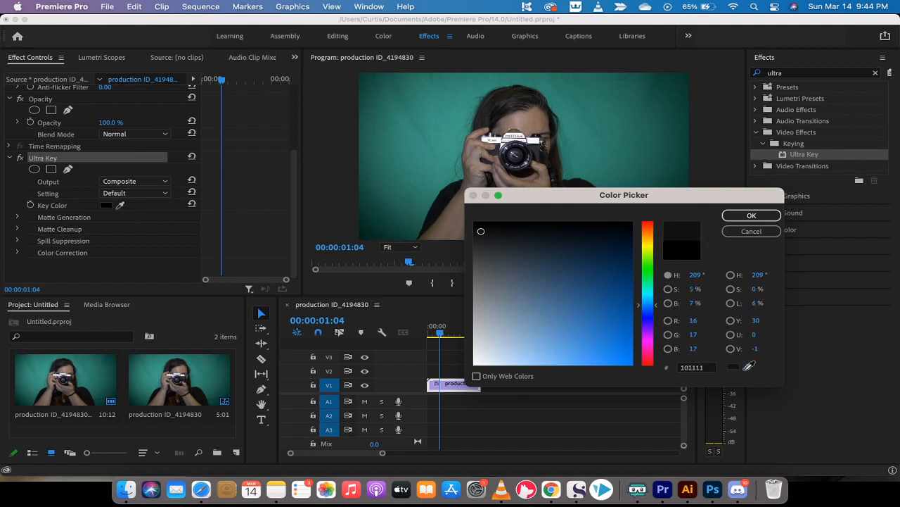
{"action": "left_click", "coordinate": [748, 365]}
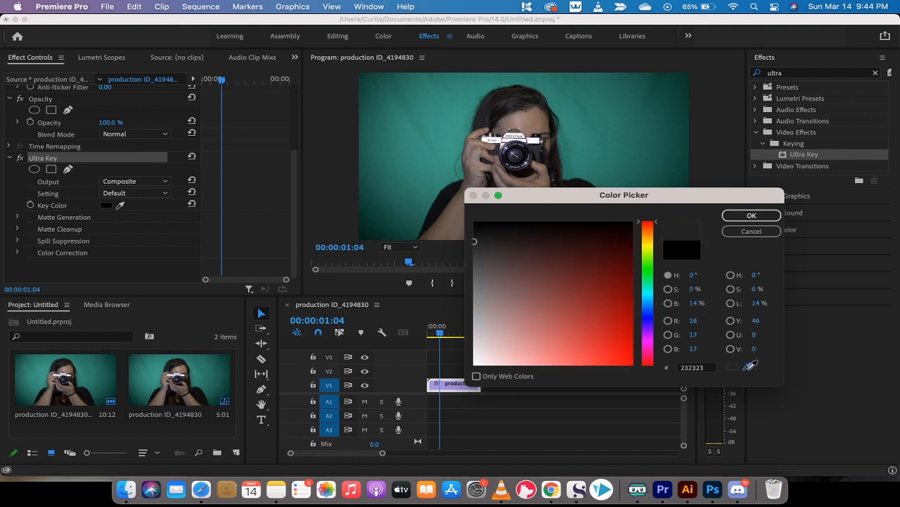
{"action": "left_click", "coordinate": [385, 201]}
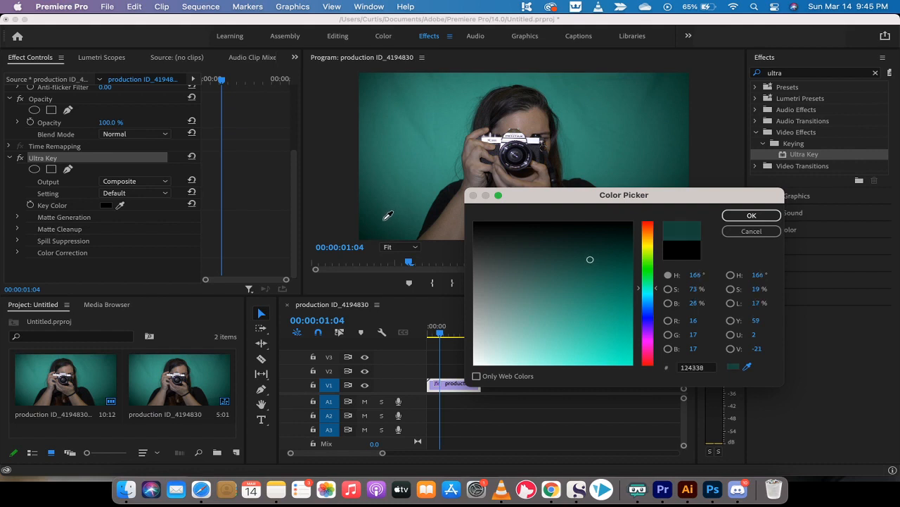
{"action": "left_click", "coordinate": [384, 220]}
Confirm the teal key colour, inspect the Alpha Channel matte, then set Output back to Composite.
{"action": "left_click", "coordinate": [751, 216]}
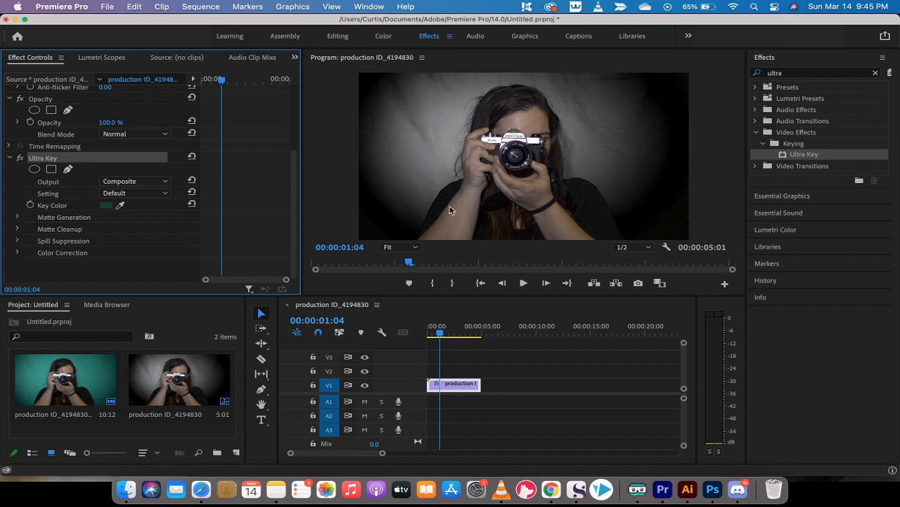
{"action": "left_click", "coordinate": [140, 181]}
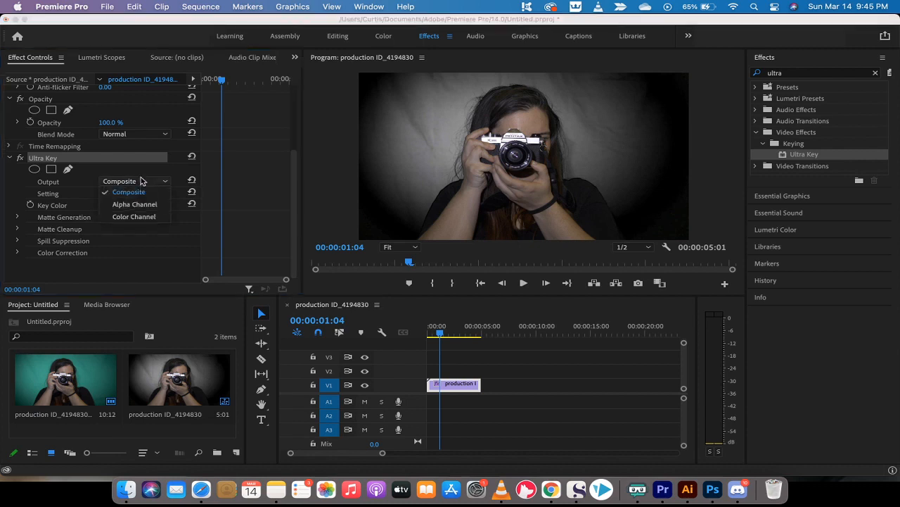
{"action": "left_click", "coordinate": [141, 181]}
{"action": "left_click", "coordinate": [141, 181]}
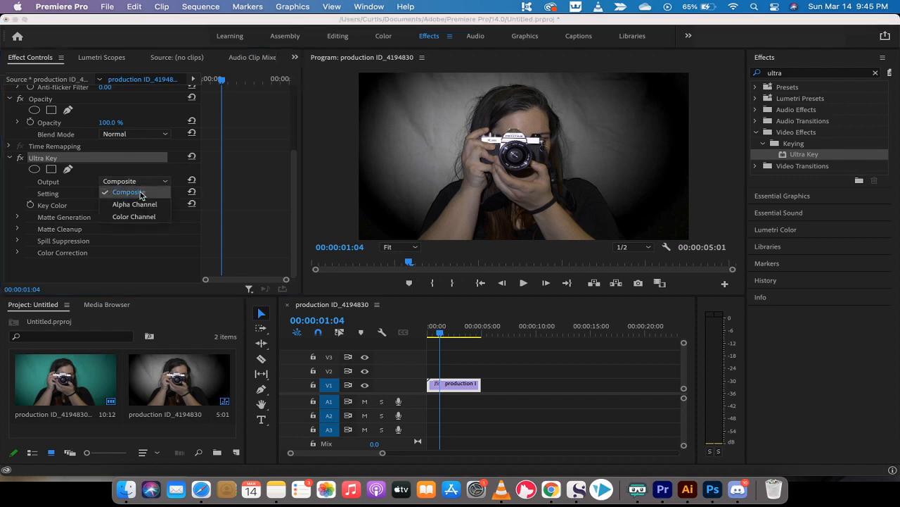
{"action": "left_click", "coordinate": [139, 203]}
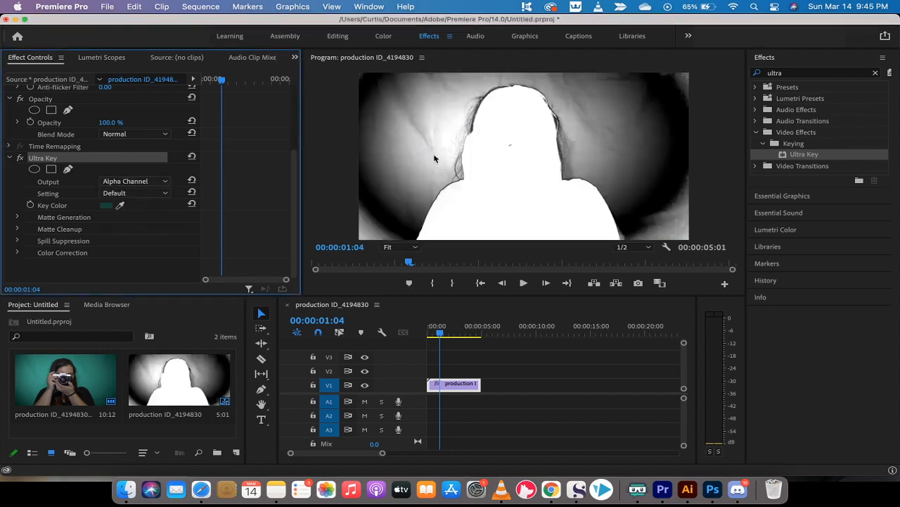
{"action": "left_click", "coordinate": [138, 181]}
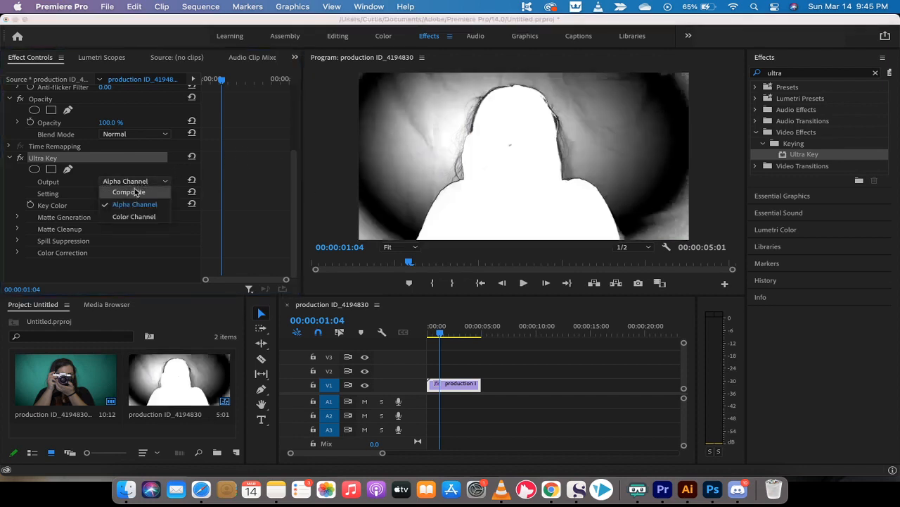
{"action": "left_click", "coordinate": [136, 192]}
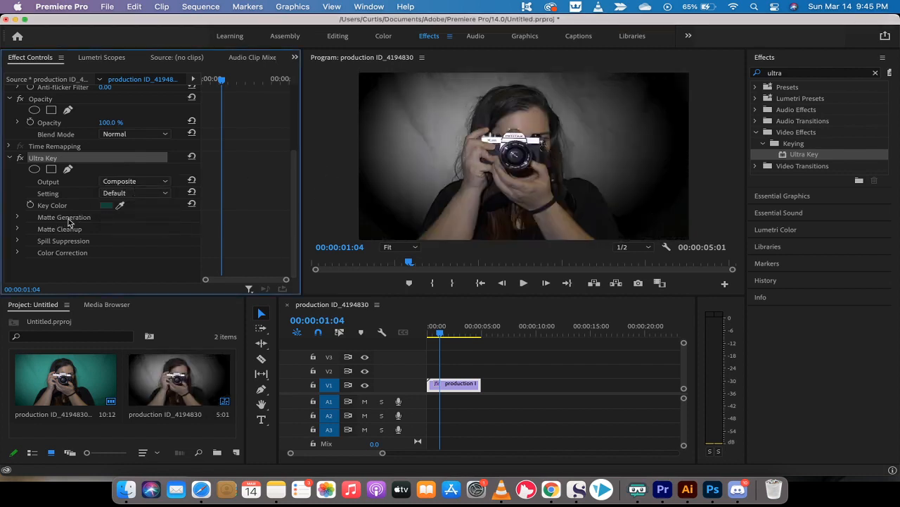
Set Matte Generation Highlight to 0.0 and Pedestal to 80.0, with the playhead at 00:00:02:04.
{"action": "left_click", "coordinate": [18, 217]}
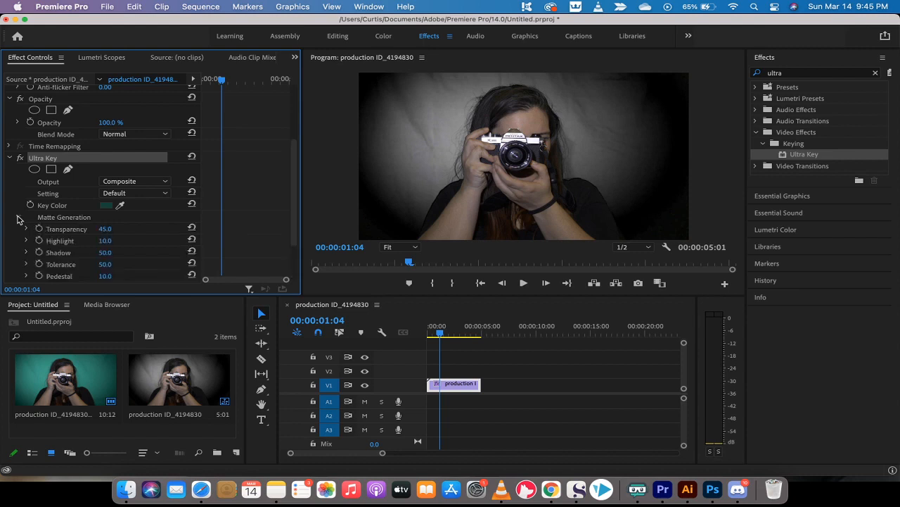
{"action": "scroll", "coordinate": [59, 220], "scroll_direction": "down", "scroll_amount": 2}
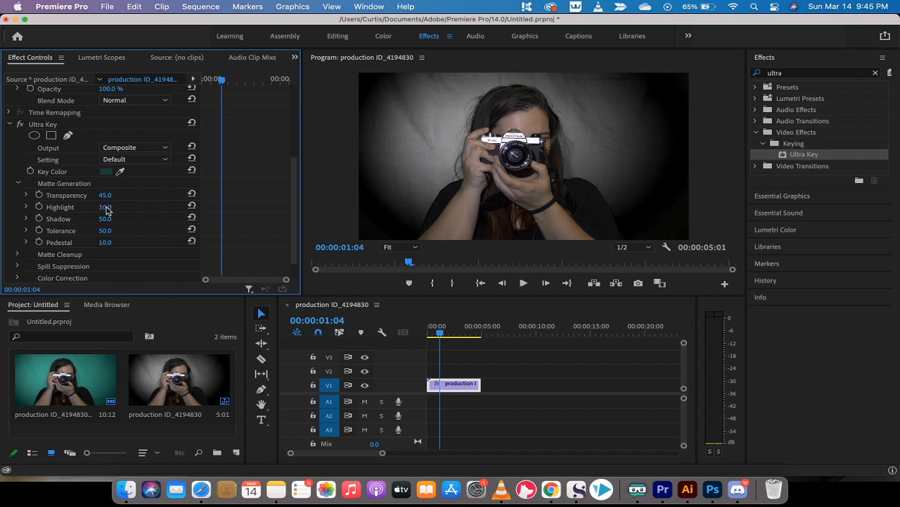
{"action": "left_click_drag", "start_coordinate": [106, 211], "coordinate": [98, 211]}
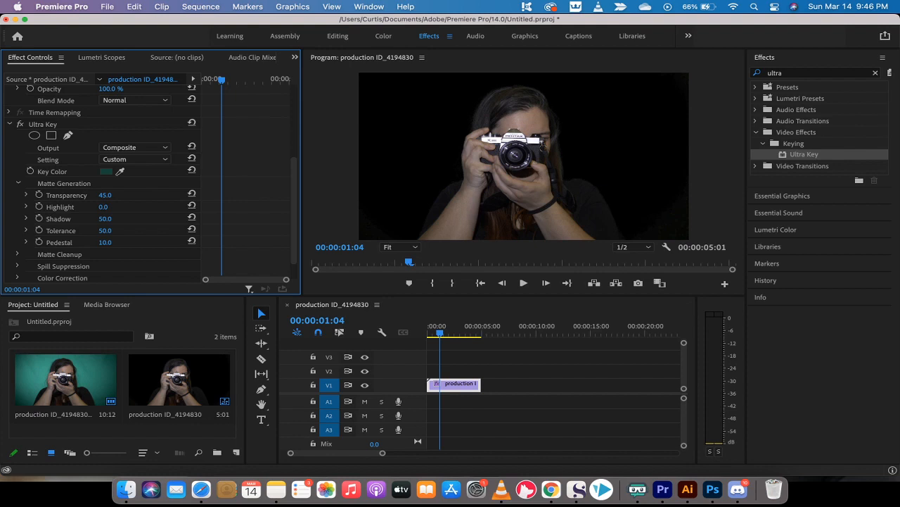
{"action": "mouse_move", "coordinate": [103, 207]}
{"action": "left_mouse_down"}
{"action": "mouse_move", "coordinate": [132, 206]}
{"action": "mouse_move", "coordinate": [103, 207]}
{"action": "left_mouse_up"}
{"action": "left_click_drag", "start_coordinate": [104, 245], "coordinate": [128, 245]}
{"action": "left_click_drag", "start_coordinate": [441, 340], "coordinate": [454, 340]}
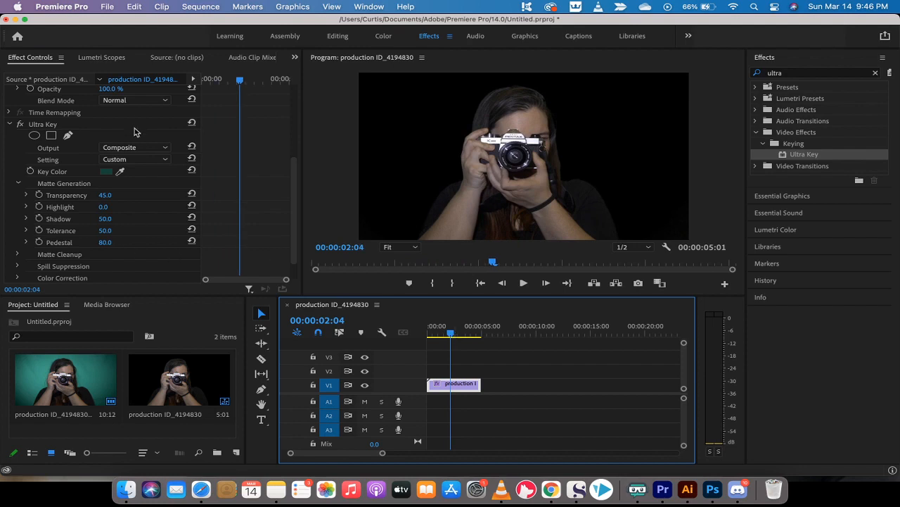
Switch Output to Alpha Channel and refine the matte to Pedestal 96, Tolerance 50, Shadow 47.
{"action": "left_click", "coordinate": [129, 149]}
{"action": "left_click", "coordinate": [132, 171]}
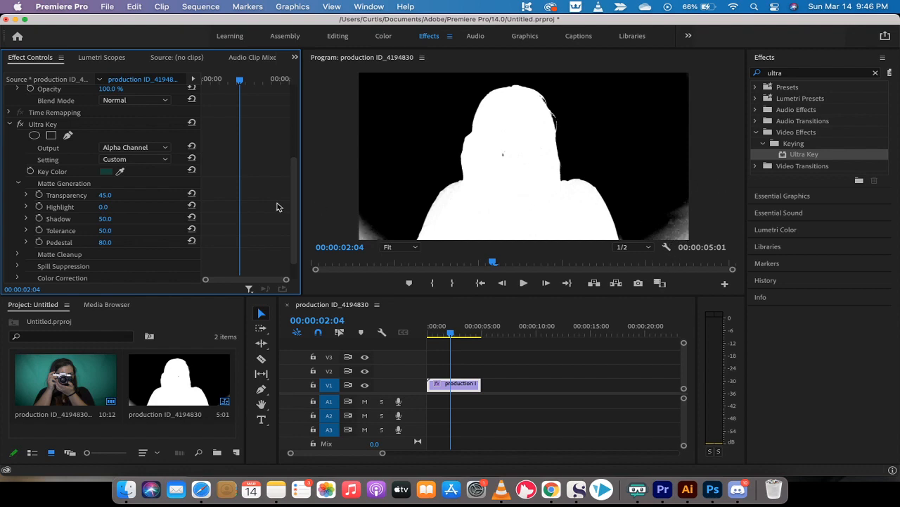
{"action": "left_click", "coordinate": [104, 242]}
{"action": "type", "text": "99"}
{"action": "key", "text": "Return"}
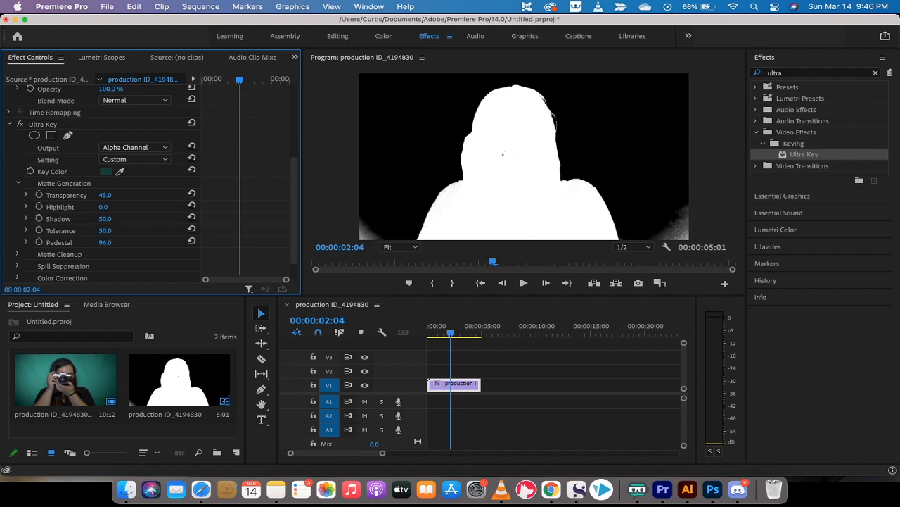
{"action": "left_click_drag", "start_coordinate": [105, 231], "coordinate": [141, 231]}
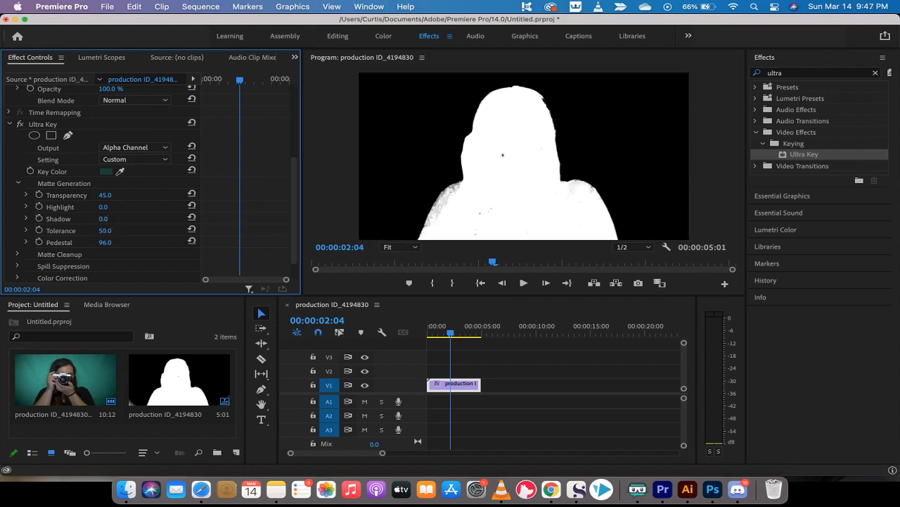
{"action": "left_click_drag", "start_coordinate": [104, 219], "coordinate": [138, 219]}
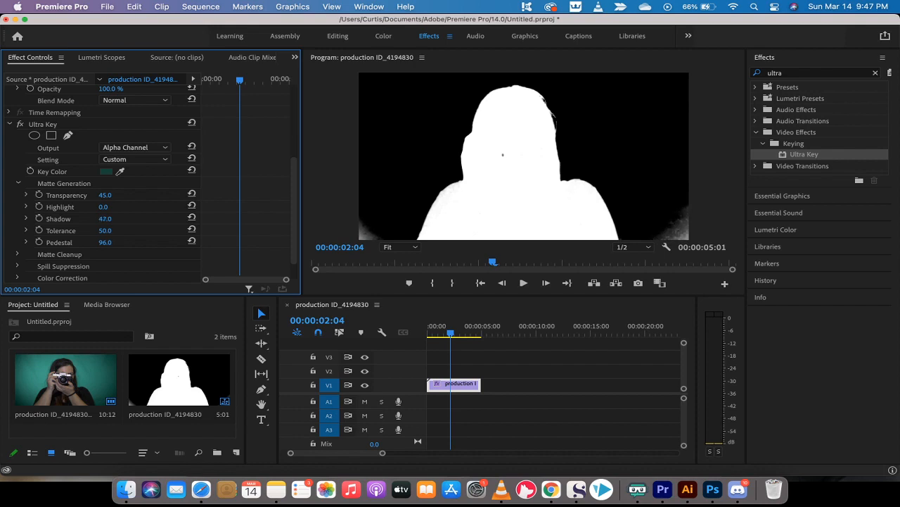
{"action": "scroll", "coordinate": [76, 252], "scroll_direction": "down", "scroll_amount": 2}
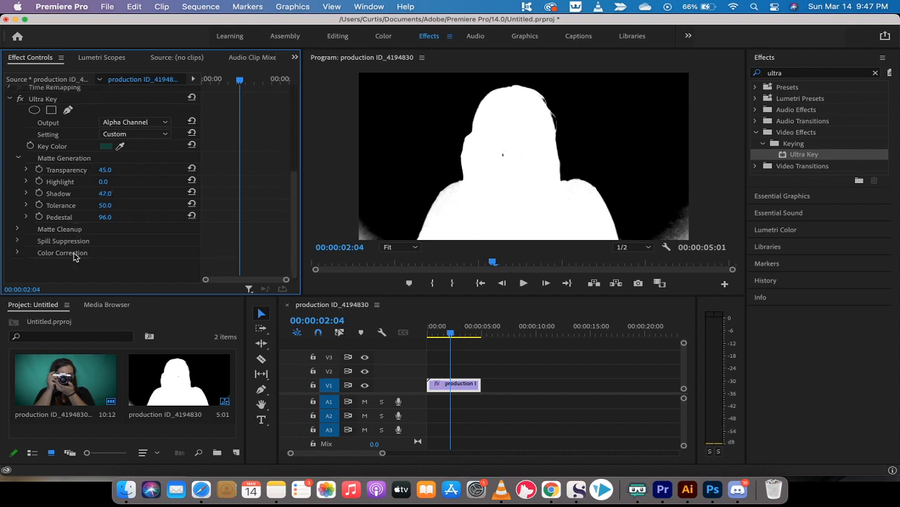
Expand Matte Cleanup and try a Choke value in the Composite view.
{"action": "left_click", "coordinate": [137, 123]}
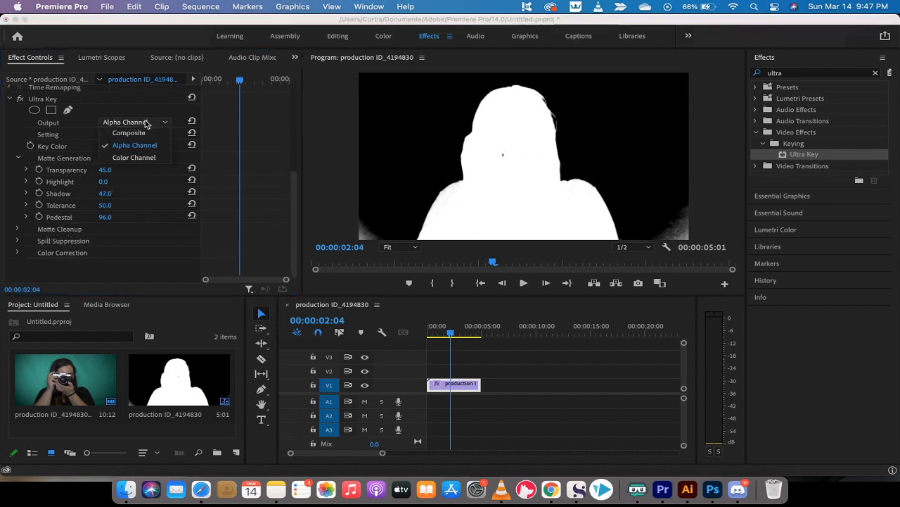
{"action": "left_click", "coordinate": [145, 134]}
{"action": "left_click", "coordinate": [19, 229]}
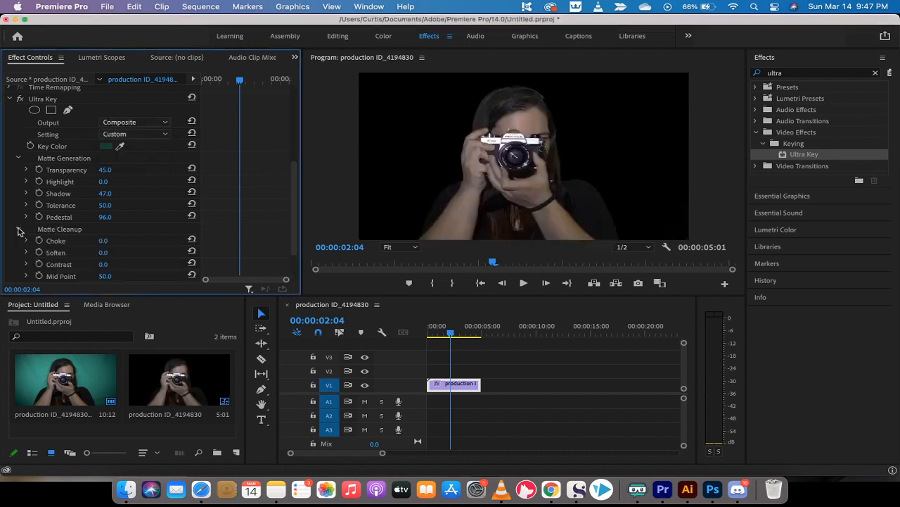
{"action": "scroll", "coordinate": [65, 232], "scroll_direction": "down", "scroll_amount": 4}
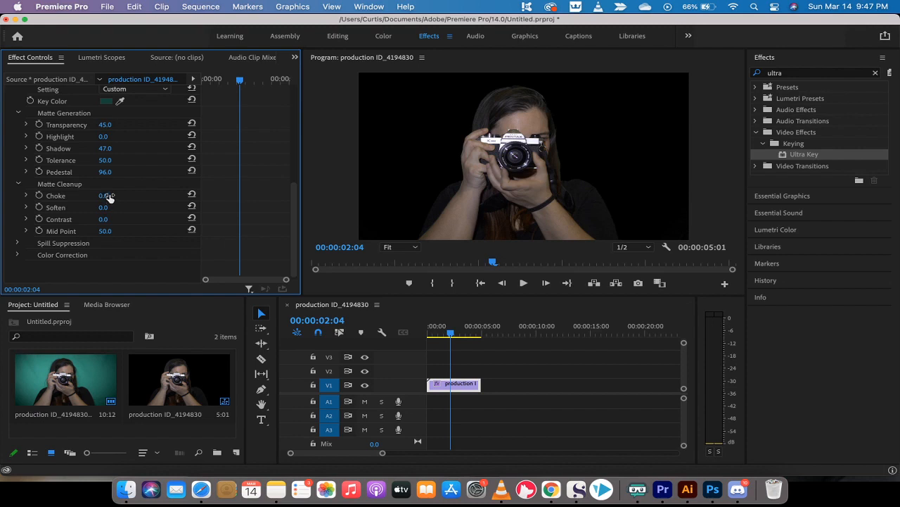
{"action": "left_click_drag", "start_coordinate": [103, 197], "coordinate": [104, 197]}
{"action": "scroll", "coordinate": [70, 140], "scroll_direction": "up", "scroll_amount": 4}
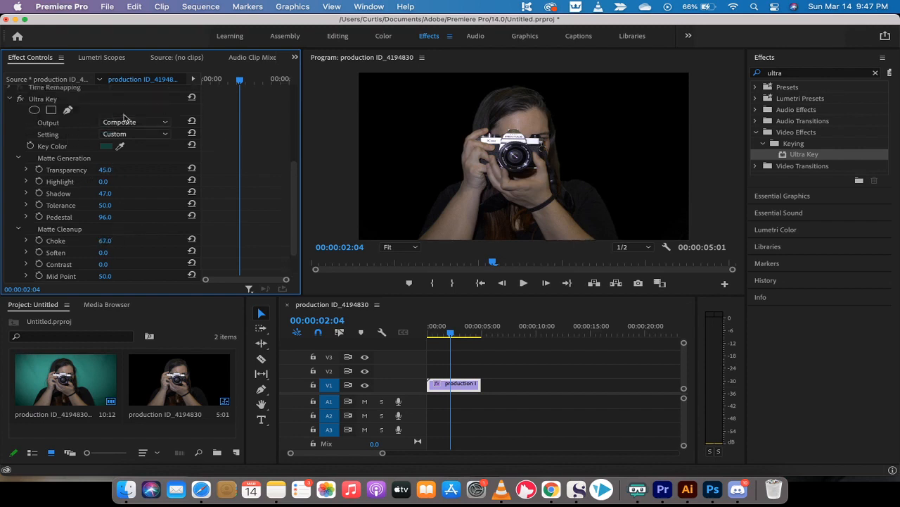
In Alpha Channel view, test Choke, return it to 0.0, and raise Contrast to 100.0.
{"action": "left_click", "coordinate": [130, 123]}
{"action": "left_click", "coordinate": [133, 142]}
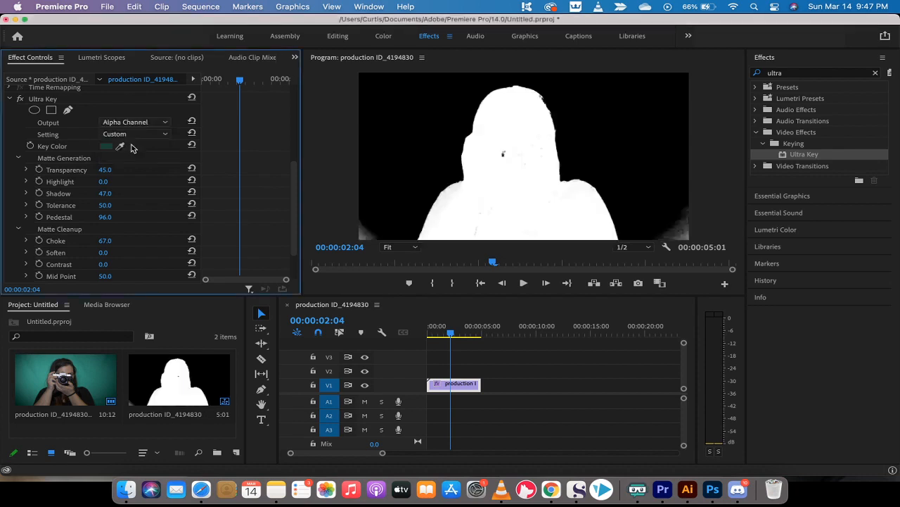
{"action": "left_click_drag", "start_coordinate": [104, 241], "coordinate": [120, 241]}
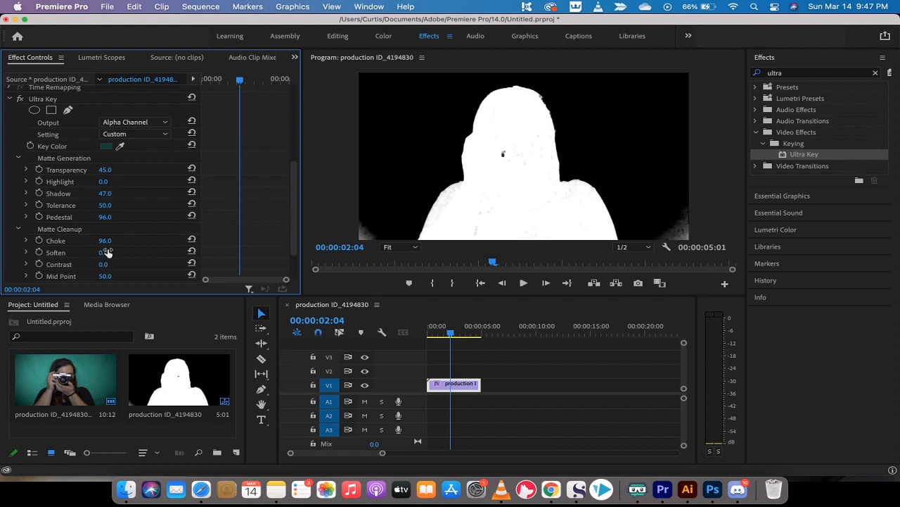
{"action": "left_click_drag", "start_coordinate": [123, 241], "coordinate": [101, 241]}
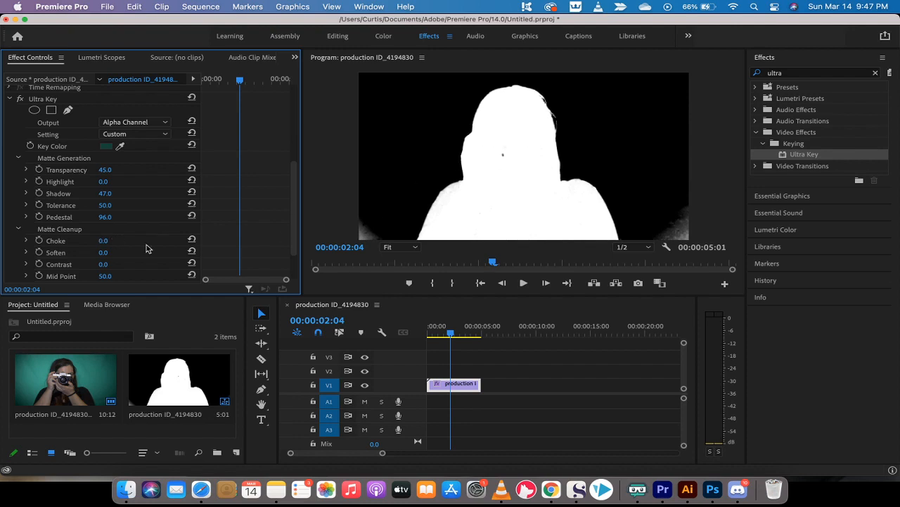
{"action": "scroll", "coordinate": [63, 264], "scroll_direction": "down", "scroll_amount": 3}
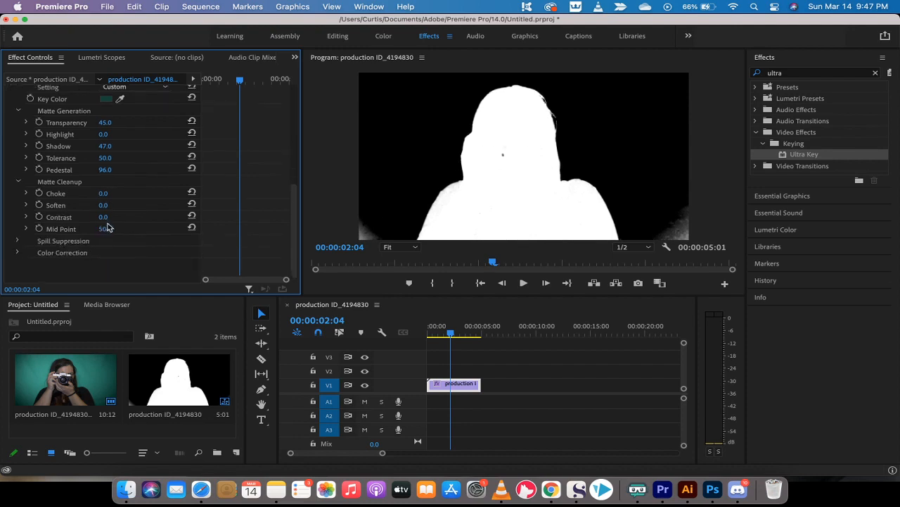
{"action": "left_click_drag", "start_coordinate": [105, 218], "coordinate": [169, 219]}
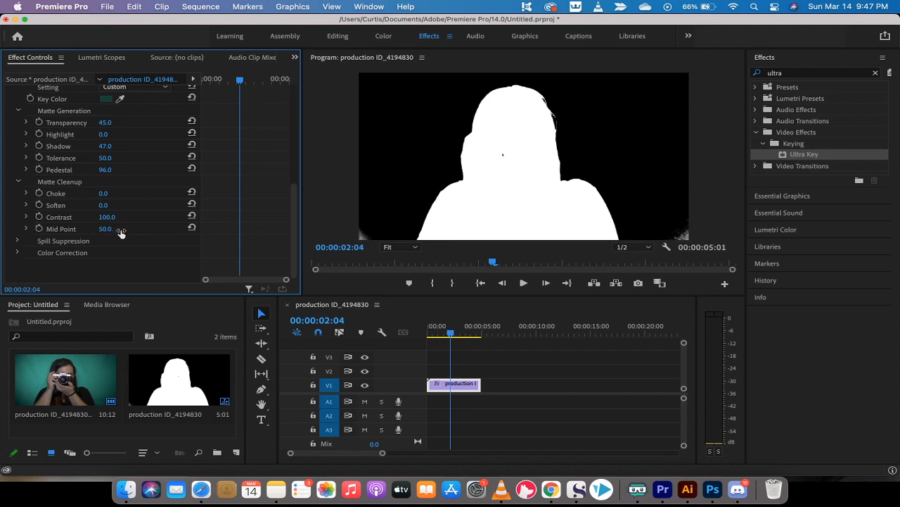
Raise Spill Suppression's Spill value to 60.
{"action": "left_click", "coordinate": [17, 240]}
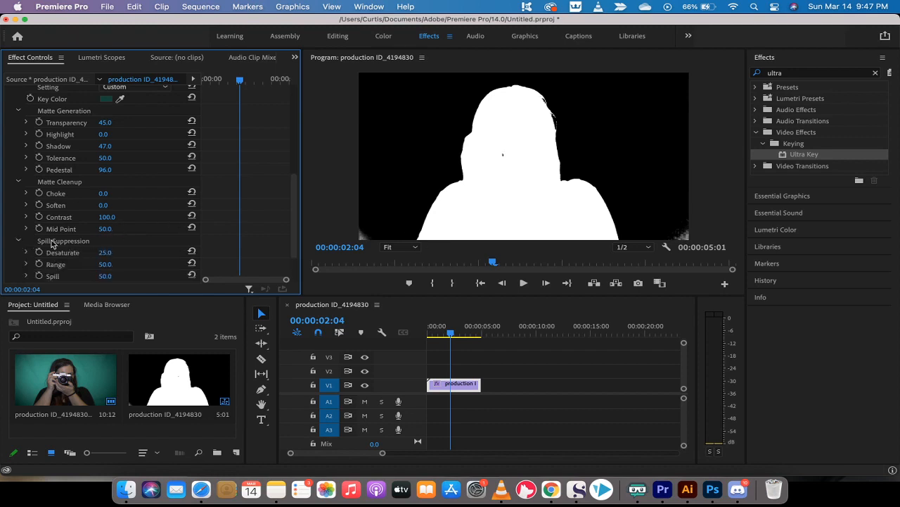
{"action": "scroll", "coordinate": [73, 246], "scroll_direction": "down", "scroll_amount": 2}
{"action": "scroll", "coordinate": [73, 246], "scroll_direction": "down", "scroll_amount": 1}
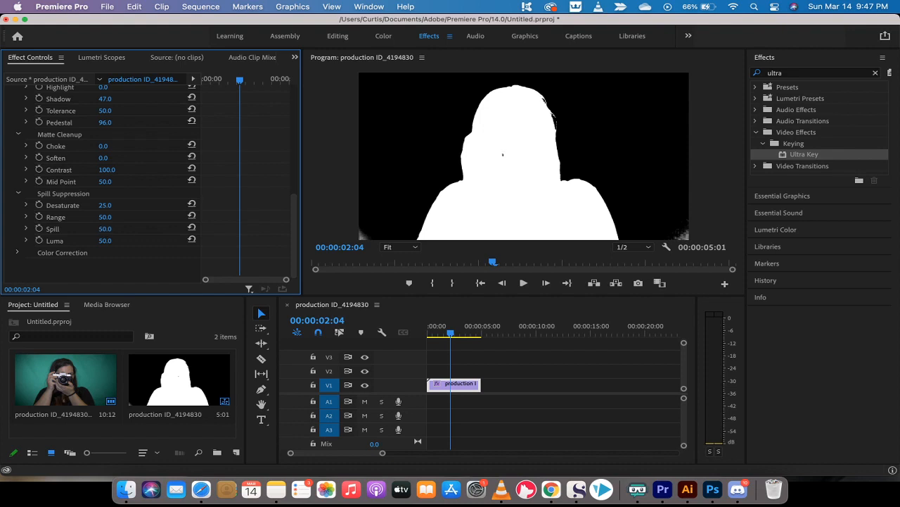
{"action": "left_click_drag", "start_coordinate": [104, 228], "coordinate": [107, 229]}
{"action": "left_click_drag", "start_coordinate": [105, 229], "coordinate": [114, 230]}
{"action": "scroll", "coordinate": [64, 190], "scroll_direction": "up", "scroll_amount": 5}
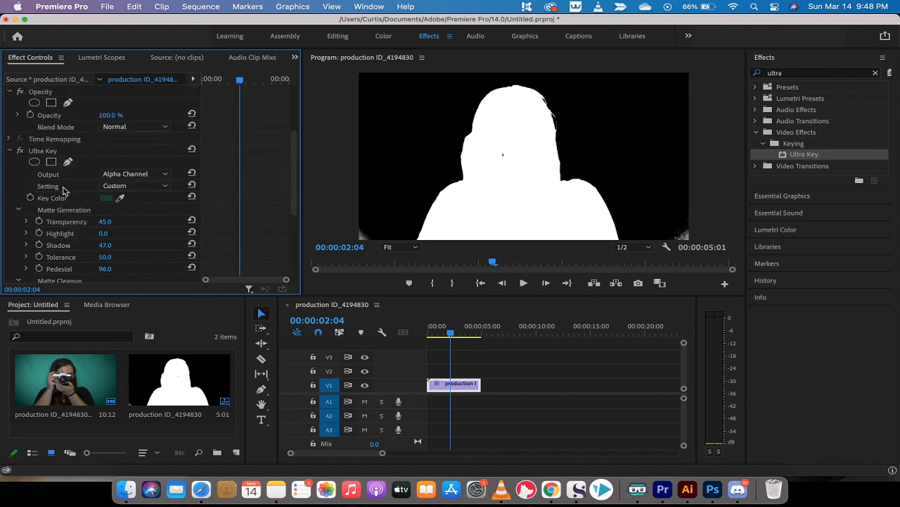
{"action": "scroll", "coordinate": [63, 190], "scroll_direction": "up", "scroll_amount": 2}
Compare Ultra Key's Composite and Alpha Channel outputs, finishing on Composite.
{"action": "left_click", "coordinate": [44, 173]}
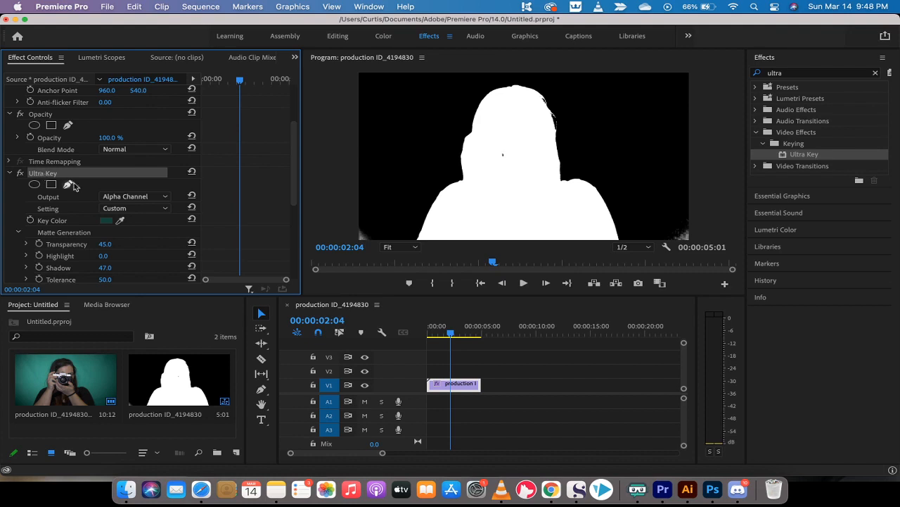
{"action": "left_click", "coordinate": [127, 197]}
{"action": "left_click", "coordinate": [131, 208]}
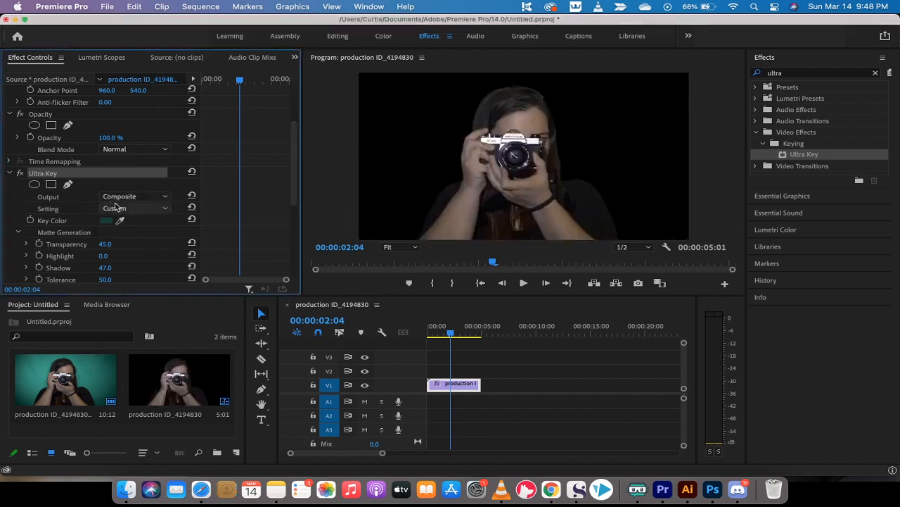
{"action": "left_click", "coordinate": [120, 198]}
{"action": "left_click", "coordinate": [126, 219]}
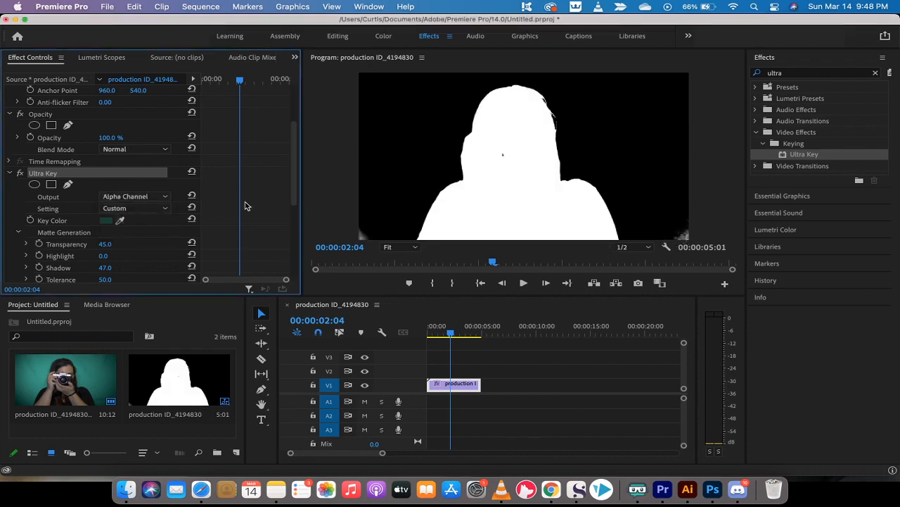
{"action": "left_click", "coordinate": [135, 197]}
{"action": "left_click", "coordinate": [136, 209]}
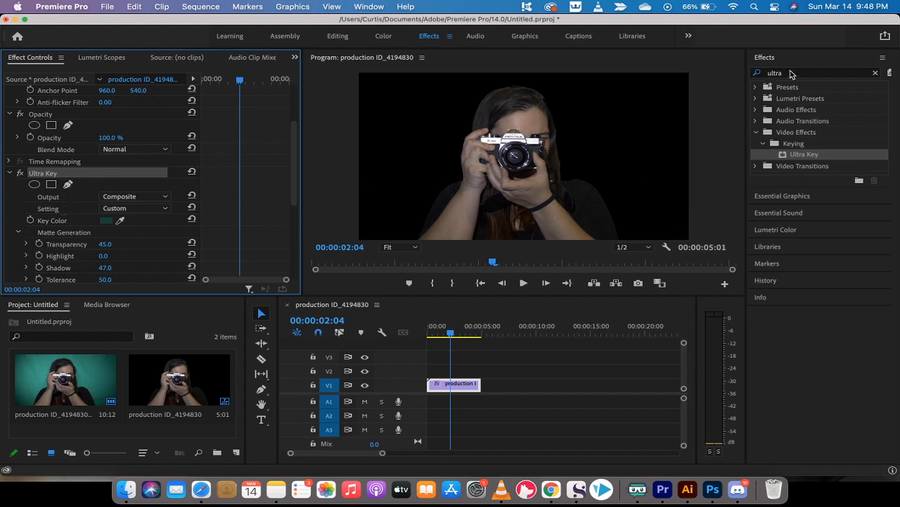
Search the effects for 'crop' and apply the Transform > Crop effect to the keyed V1 clip.
{"action": "left_click", "coordinate": [792, 74]}
{"action": "key", "text": "BackSpace"}
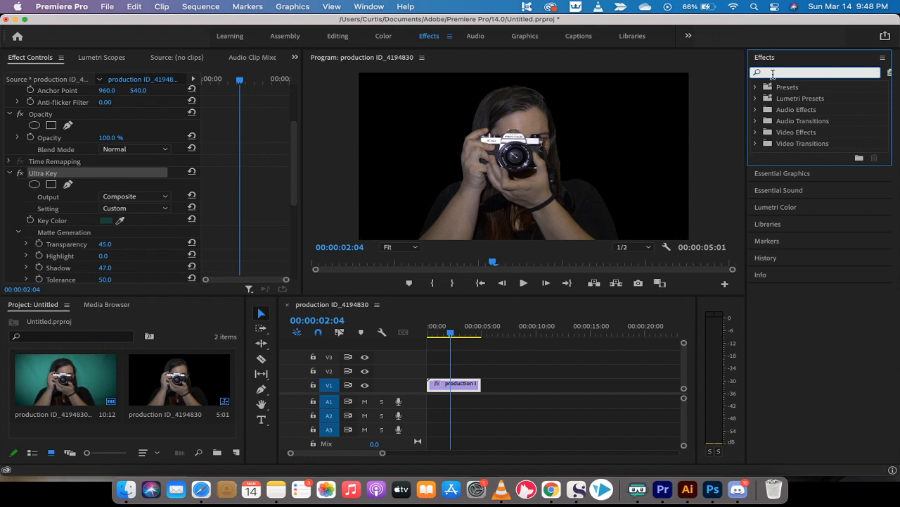
{"action": "type", "text": "crop"}
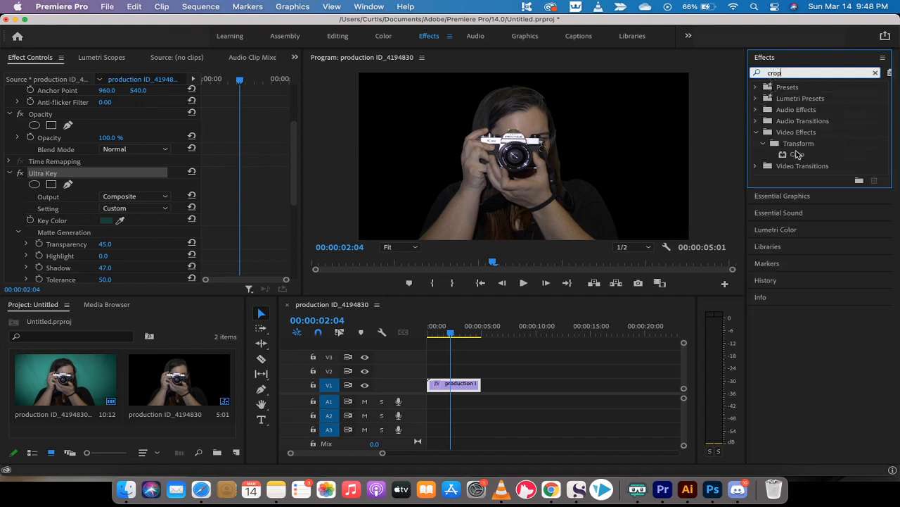
{"action": "left_click", "coordinate": [795, 155]}
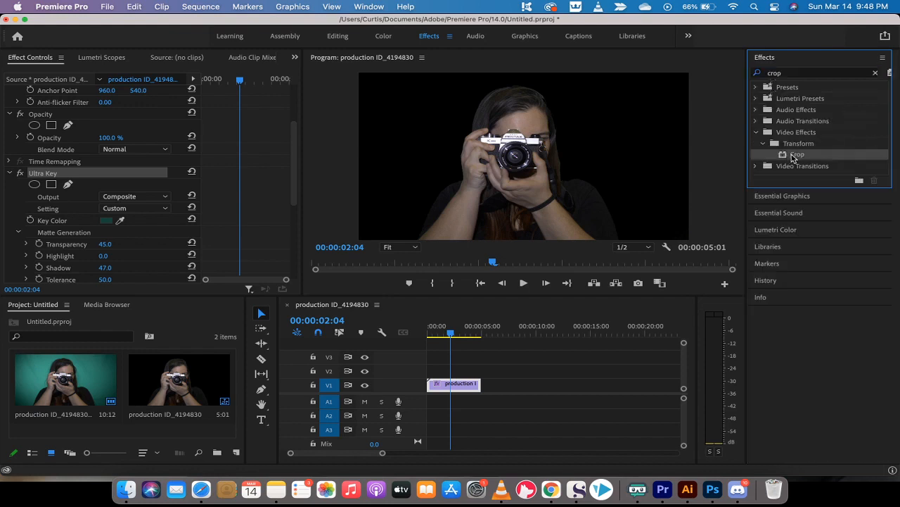
{"action": "left_click_drag", "start_coordinate": [794, 156], "coordinate": [448, 384]}
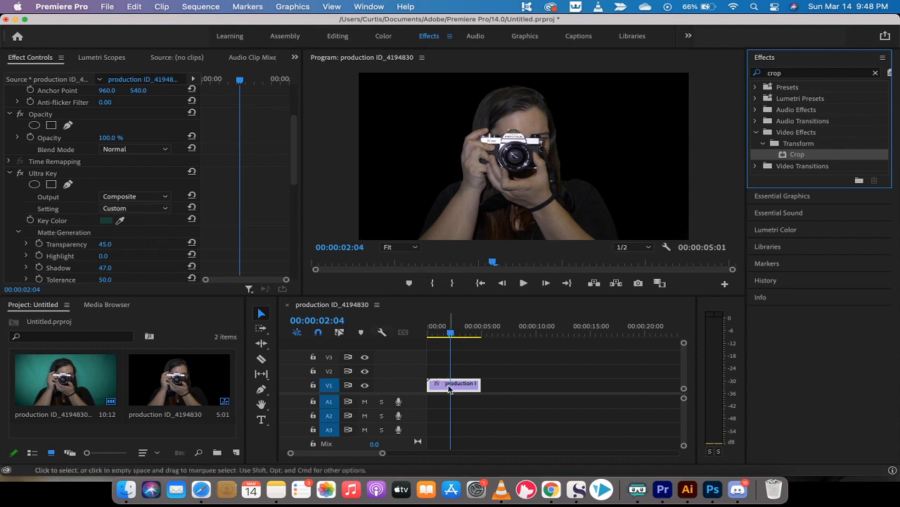
{"action": "left_click", "coordinate": [43, 175]}
{"action": "scroll", "coordinate": [43, 174], "scroll_direction": "down", "scroll_amount": 10}
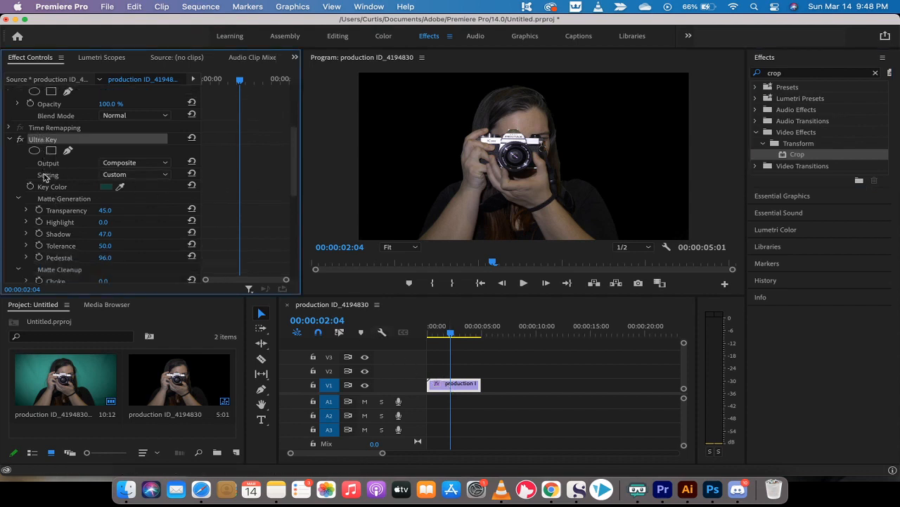
Drag the crop handles inward to trim Left 6.3% and Right 6.8%, then scrub to check.
{"action": "left_click", "coordinate": [35, 241]}
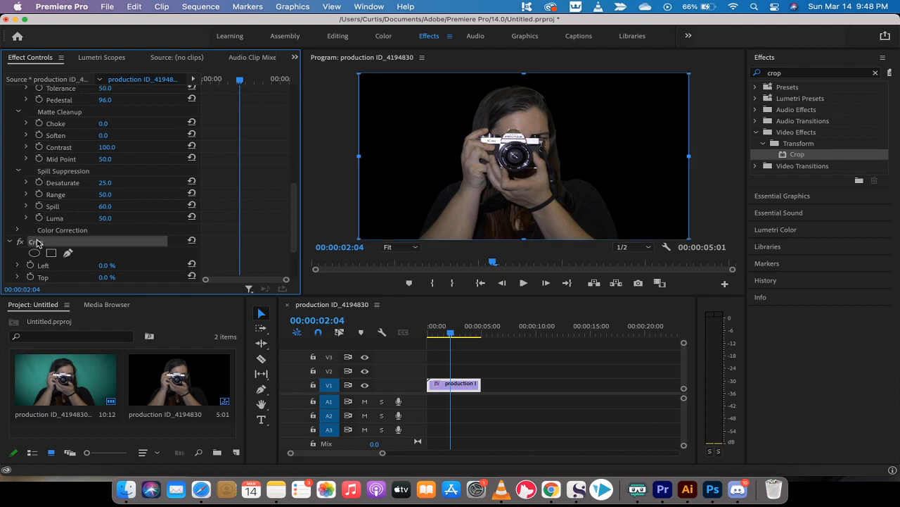
{"action": "scroll", "coordinate": [36, 241], "scroll_direction": "down", "scroll_amount": 3}
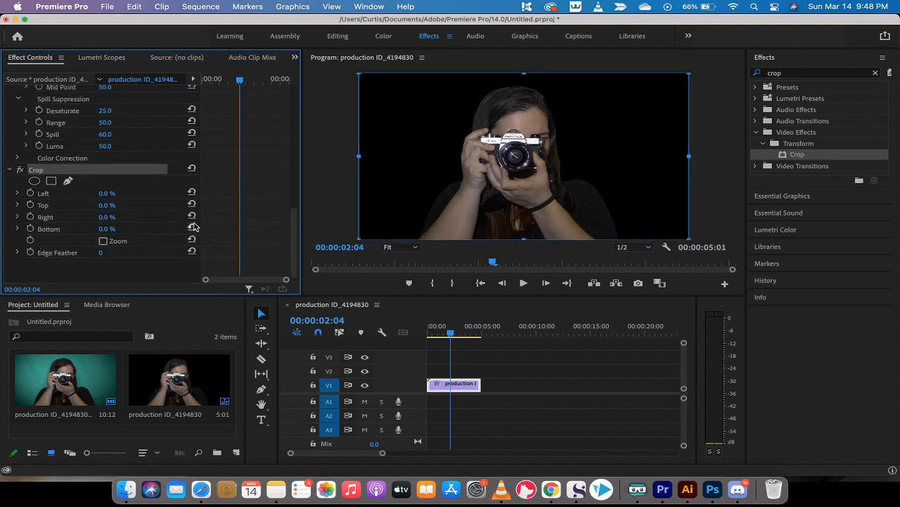
{"action": "left_click_drag", "start_coordinate": [360, 159], "coordinate": [380, 163]}
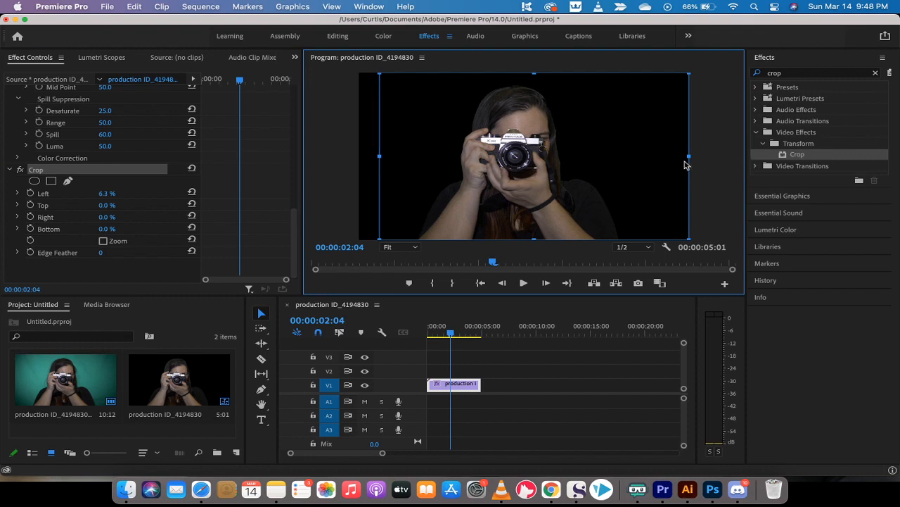
{"action": "left_click_drag", "start_coordinate": [689, 156], "coordinate": [667, 158]}
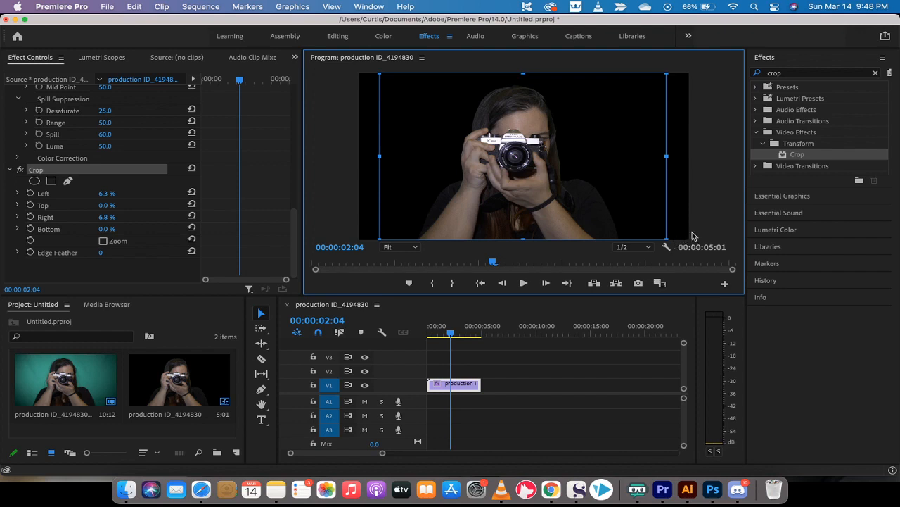
{"action": "mouse_move", "coordinate": [451, 332]}
{"action": "left_mouse_down"}
{"action": "mouse_move", "coordinate": [479, 335]}
{"action": "mouse_move", "coordinate": [445, 335]}
{"action": "left_mouse_up"}
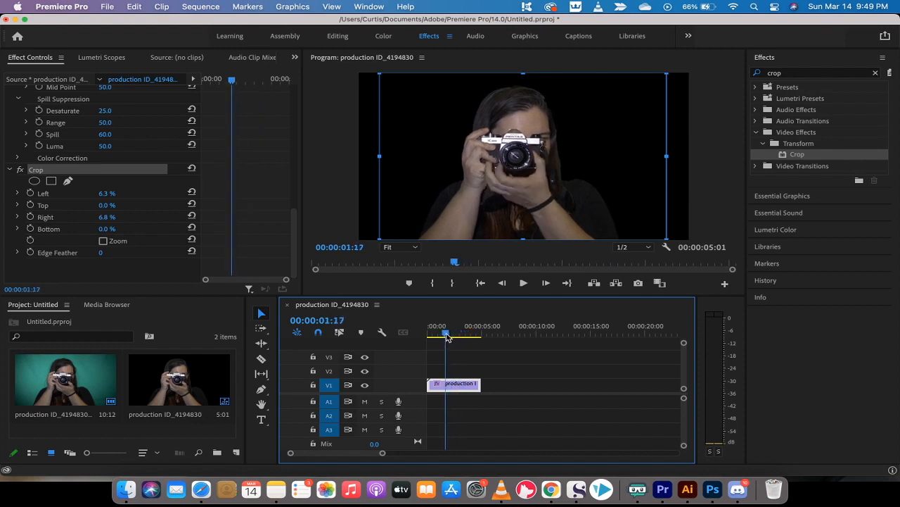
{"action": "left_click", "coordinate": [404, 252]}
{"action": "left_click", "coordinate": [403, 258]}
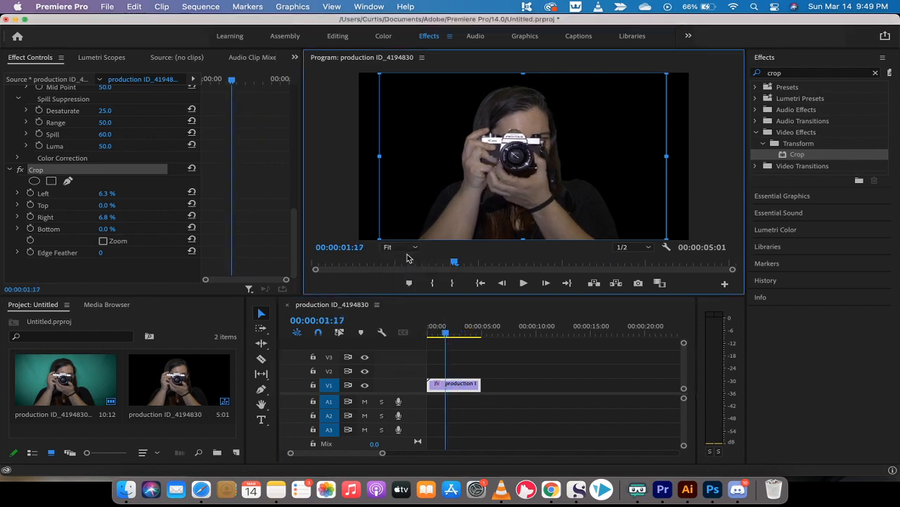
{"action": "left_click_drag", "start_coordinate": [450, 333], "coordinate": [479, 334]}
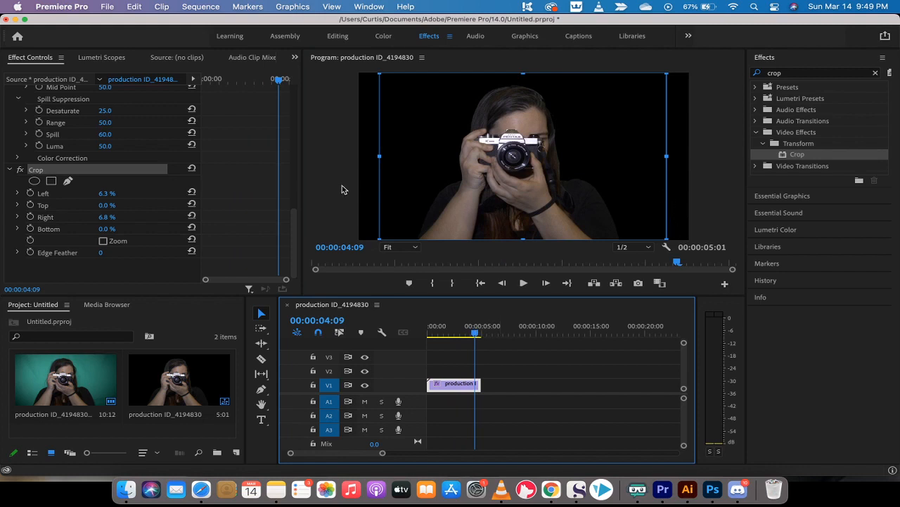
{"action": "left_click", "coordinate": [507, 362]}
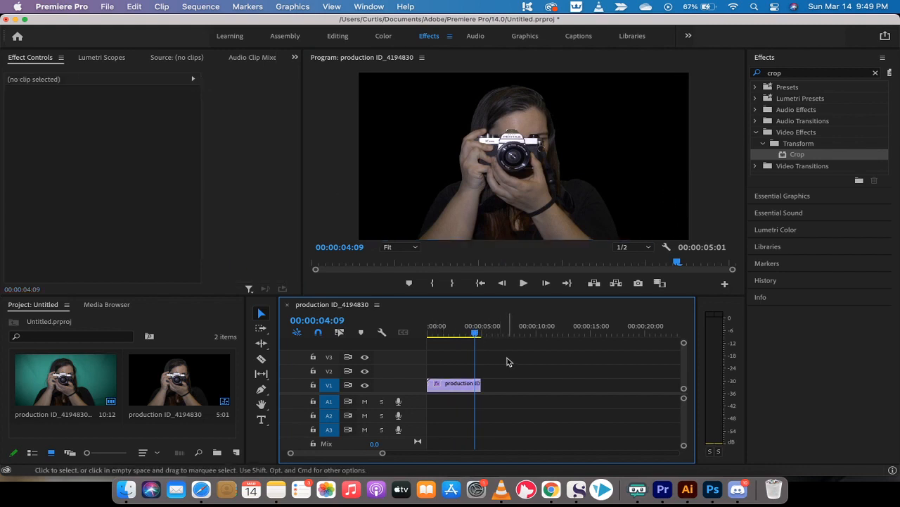
{"action": "mouse_move", "coordinate": [475, 333]}
{"action": "left_mouse_down"}
{"action": "mouse_move", "coordinate": [444, 334]}
{"action": "mouse_move", "coordinate": [494, 332]}
{"action": "mouse_move", "coordinate": [462, 332]}
{"action": "left_mouse_up"}
{"action": "left_click", "coordinate": [445, 385]}
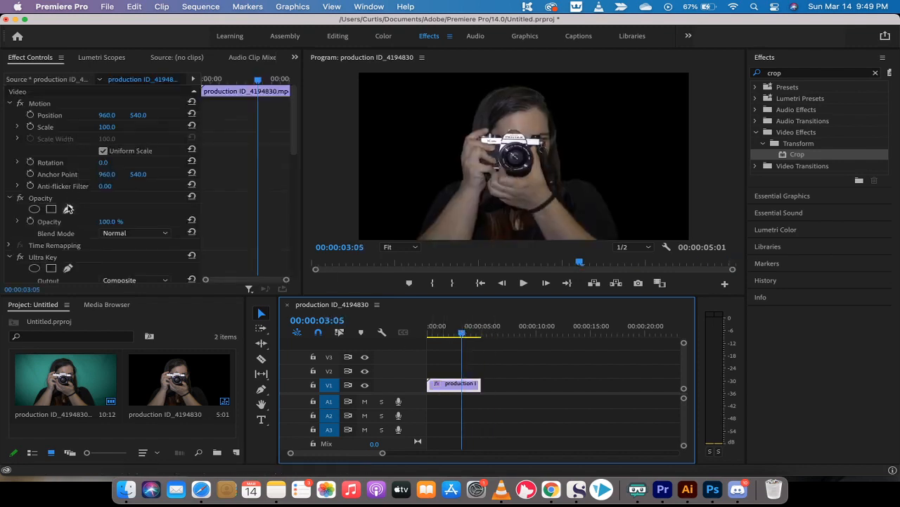
{"action": "scroll", "coordinate": [64, 243], "scroll_direction": "down", "scroll_amount": 1}
Confirm the Ultra Key output is still set to Composite.
{"action": "left_click", "coordinate": [52, 236]}
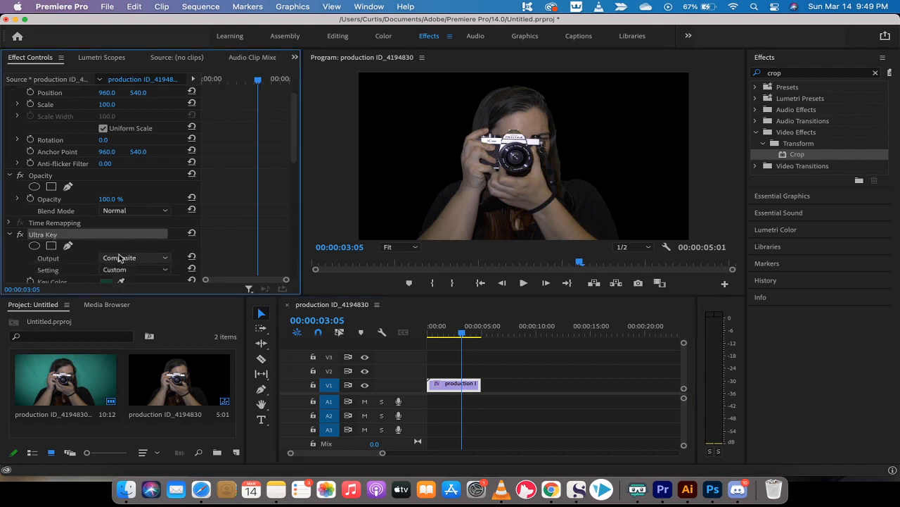
{"action": "left_click", "coordinate": [118, 258]}
{"action": "left_click", "coordinate": [62, 235]}
{"action": "scroll", "coordinate": [62, 234], "scroll_direction": "down", "scroll_amount": 3}
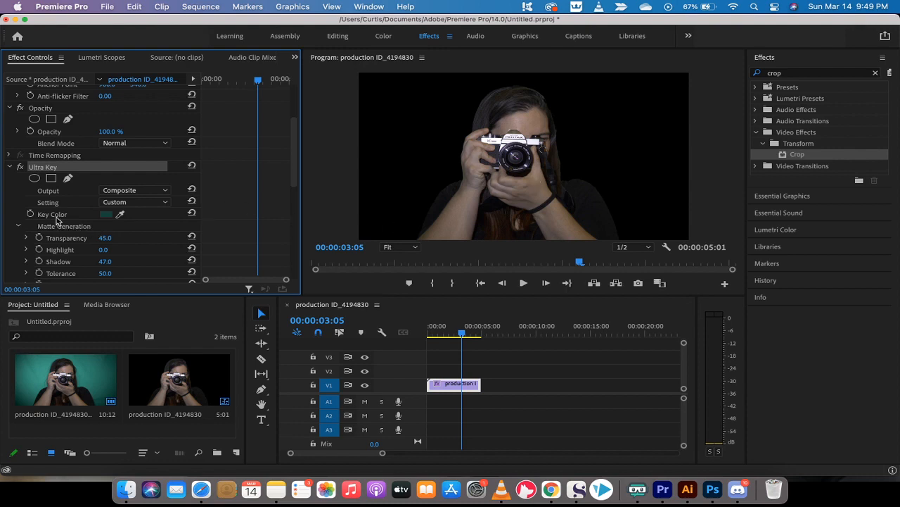
{"action": "scroll", "coordinate": [60, 228], "scroll_direction": "down", "scroll_amount": 4}
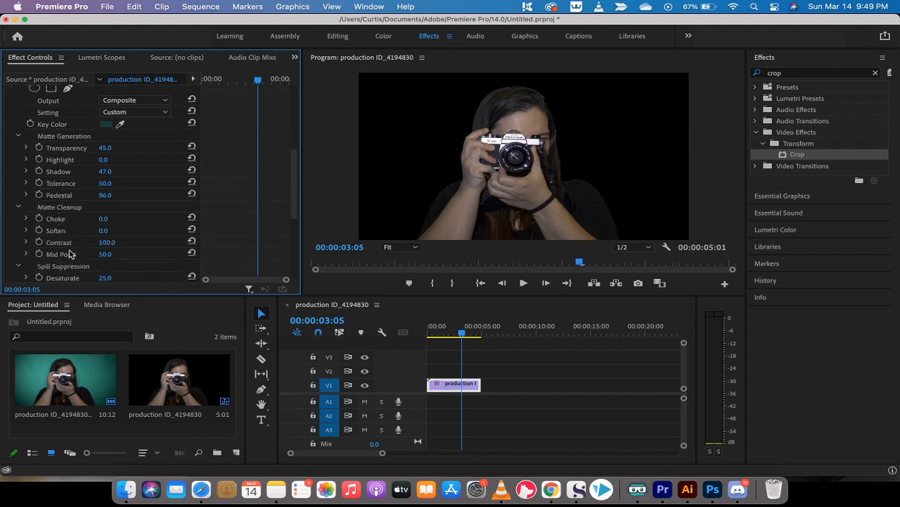
{"action": "scroll", "coordinate": [72, 251], "scroll_direction": "down", "scroll_amount": 2}
{"action": "scroll", "coordinate": [66, 256], "scroll_direction": "up", "scroll_amount": 10}
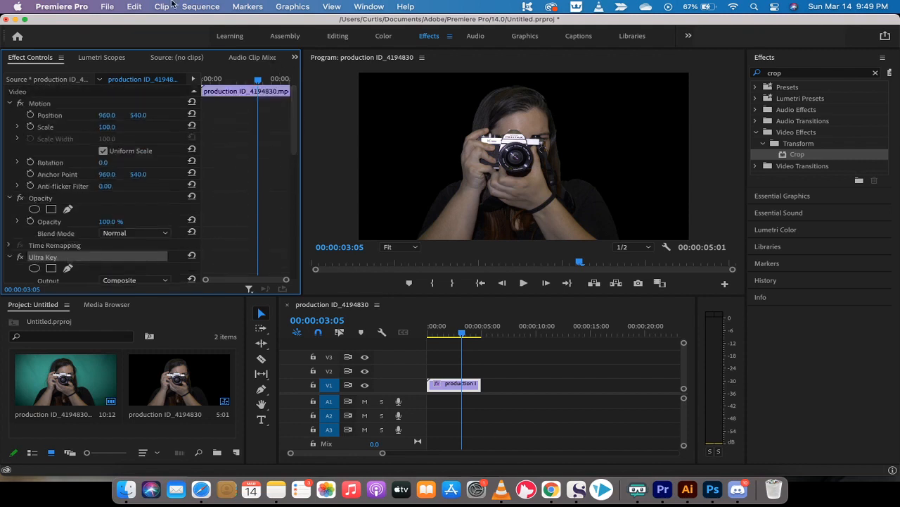
Try File > Export > Media, then move the playhead to the end of the sequence.
{"action": "left_click", "coordinate": [108, 6]}
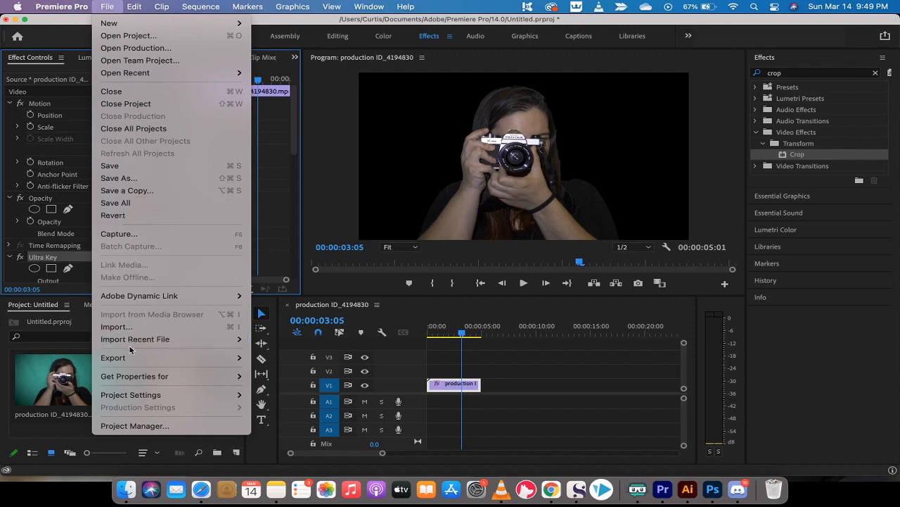
{"action": "mouse_move", "coordinate": [131, 359]}
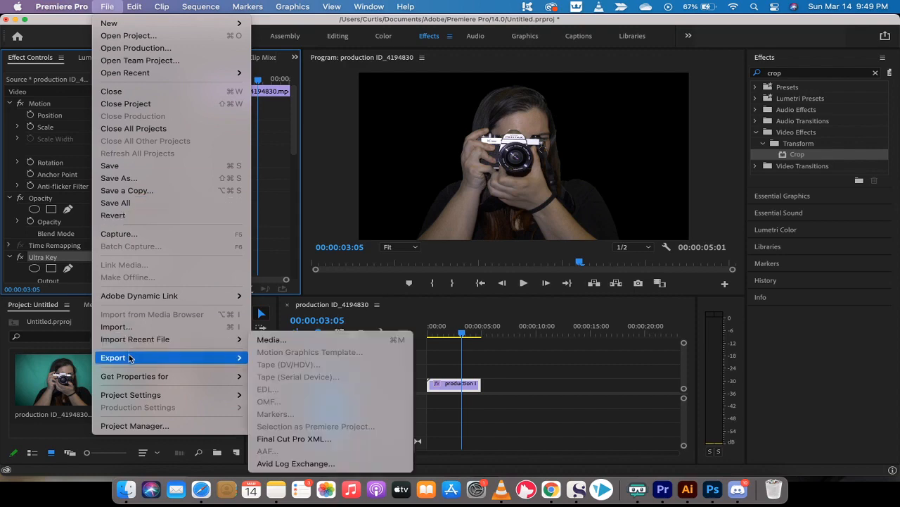
{"action": "left_click", "coordinate": [292, 341]}
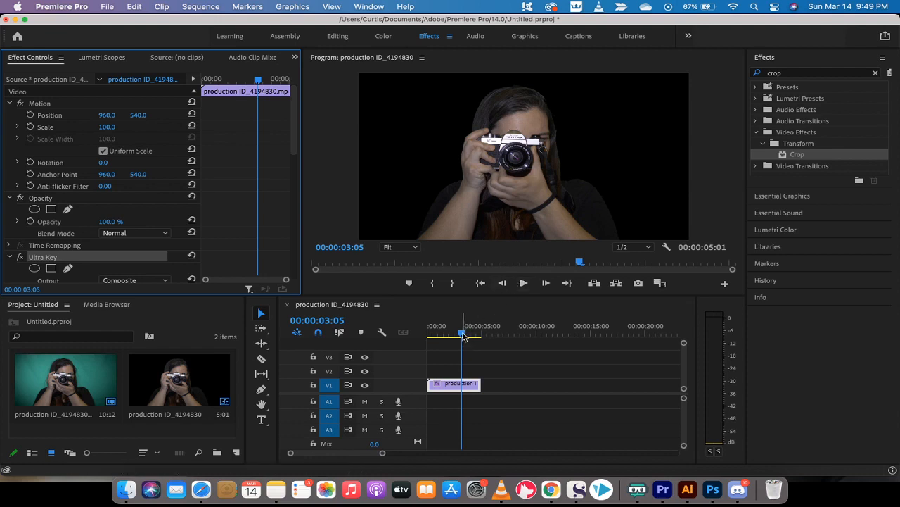
{"action": "left_click_drag", "start_coordinate": [464, 336], "coordinate": [482, 332]}
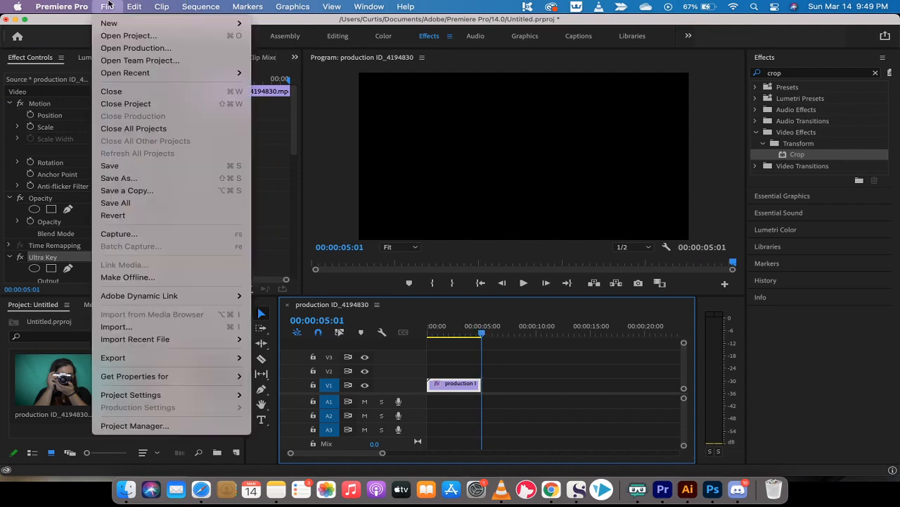
Open Export Settings for the sequence through File > Export > Media, initially picking H.264.
{"action": "left_click", "coordinate": [107, 6]}
{"action": "mouse_move", "coordinate": [125, 360]}
{"action": "left_click", "coordinate": [292, 341]}
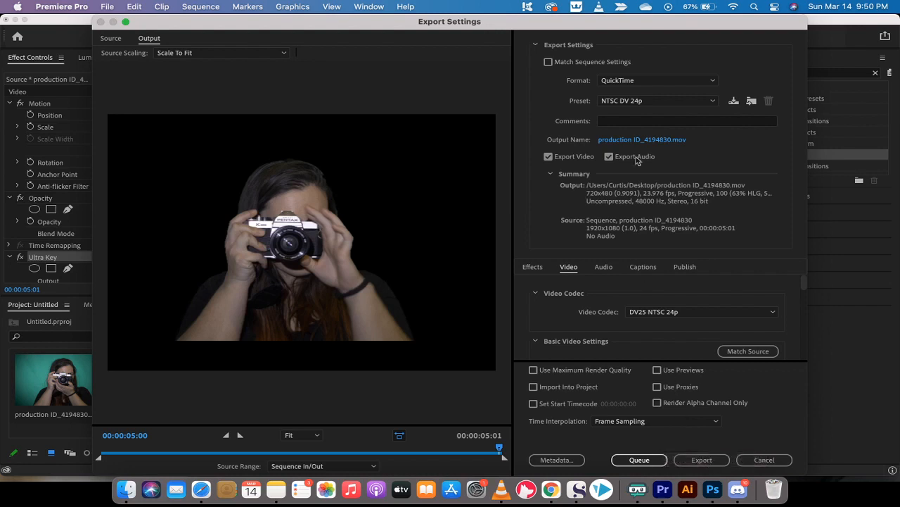
{"action": "left_click", "coordinate": [640, 82]}
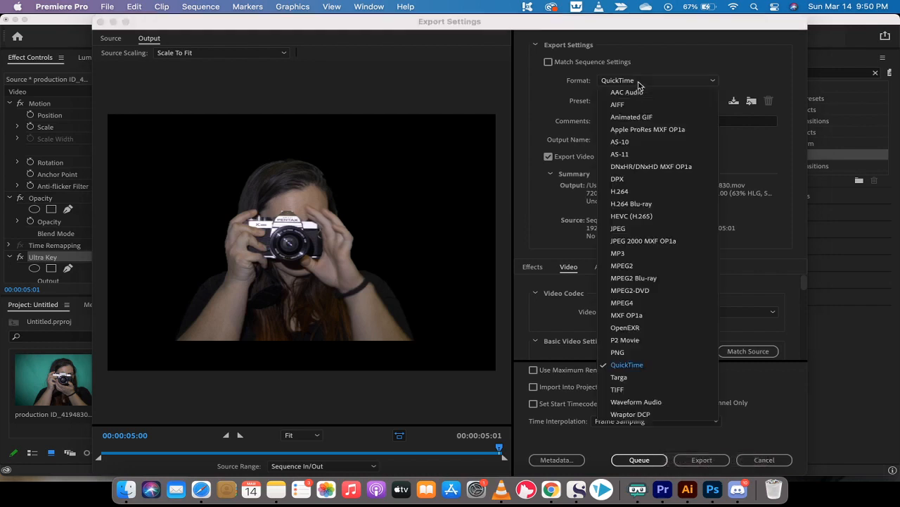
{"action": "left_click", "coordinate": [637, 190]}
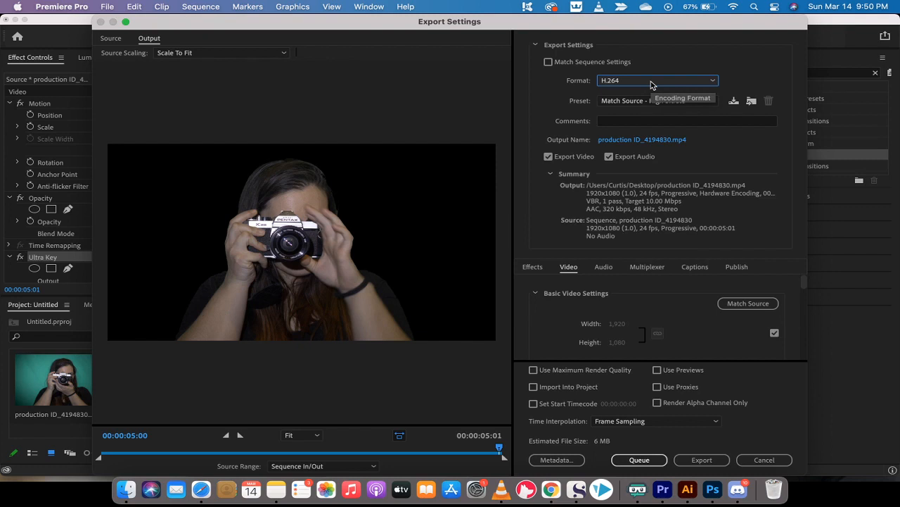
Switch the format to QuickTime with the Apple ProRes 4444 with alpha preset.
{"action": "left_click", "coordinate": [651, 82]}
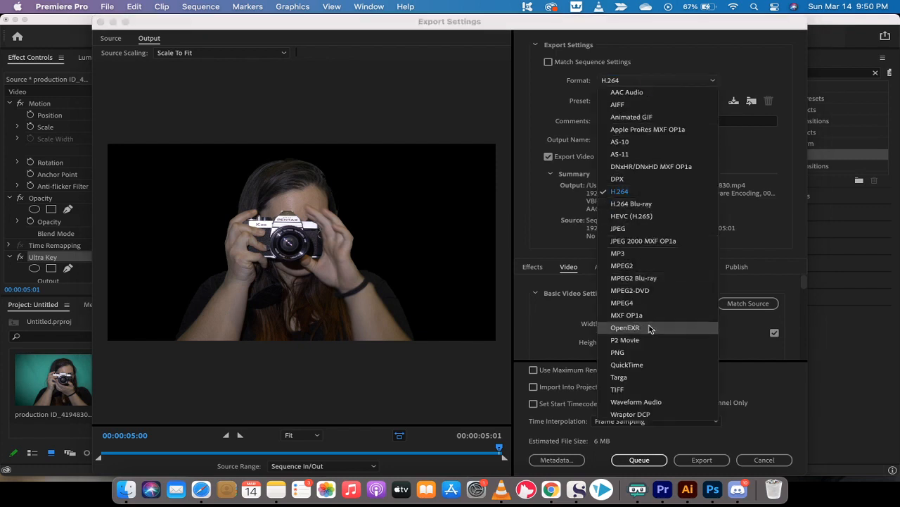
{"action": "left_click", "coordinate": [645, 366]}
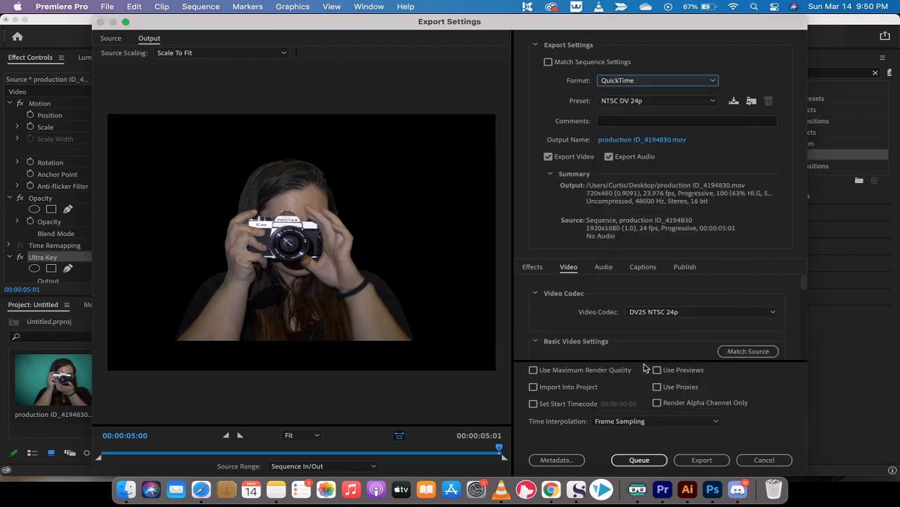
{"action": "left_click", "coordinate": [661, 100]}
{"action": "scroll", "coordinate": [664, 200], "scroll_direction": "up", "scroll_amount": 2}
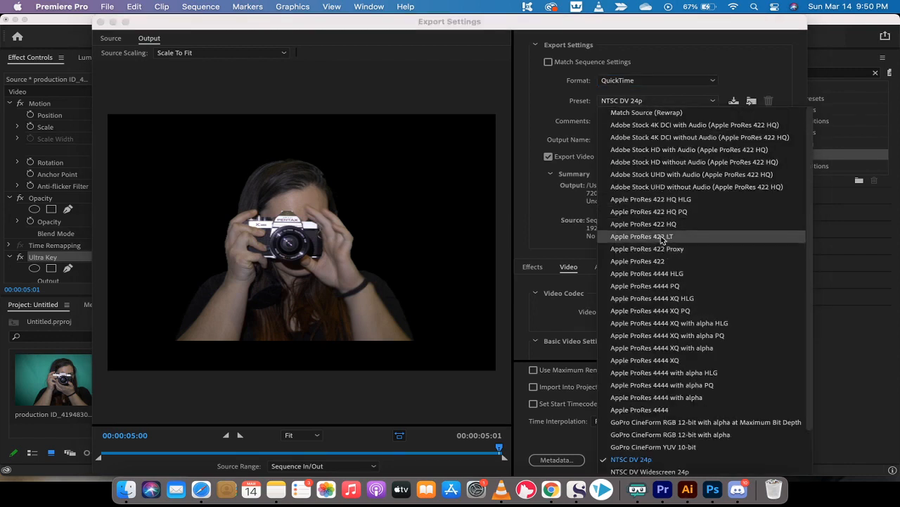
{"action": "scroll", "coordinate": [662, 240], "scroll_direction": "down", "scroll_amount": 3}
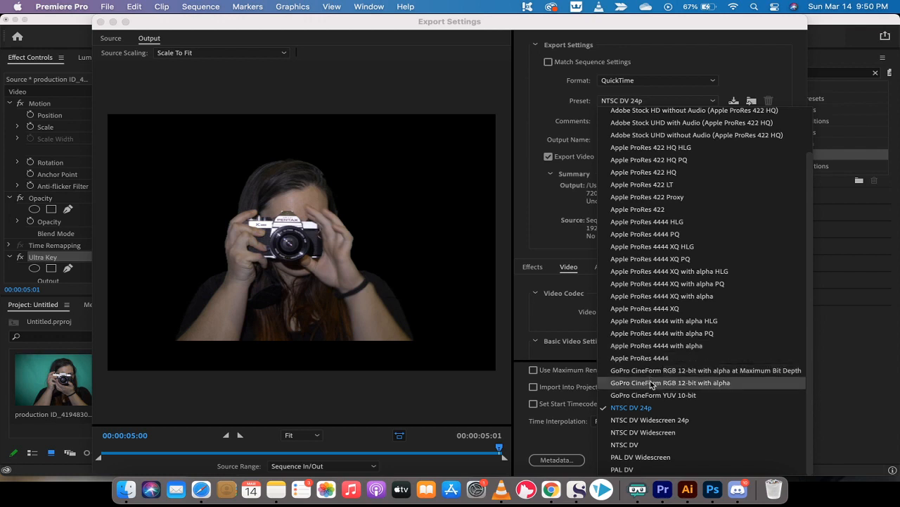
{"action": "left_click", "coordinate": [659, 346]}
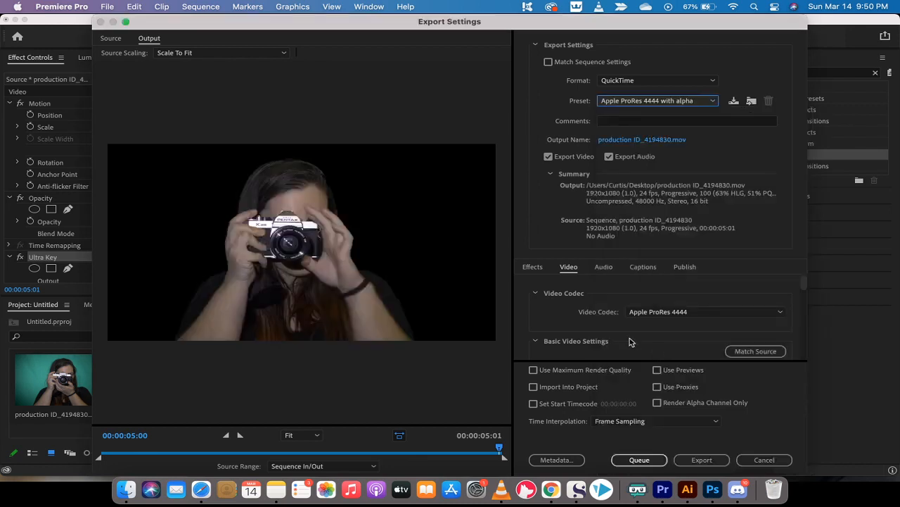
Name the output PhotoAlpha, save it to the Movies folder, and export.
{"action": "left_click", "coordinate": [613, 143]}
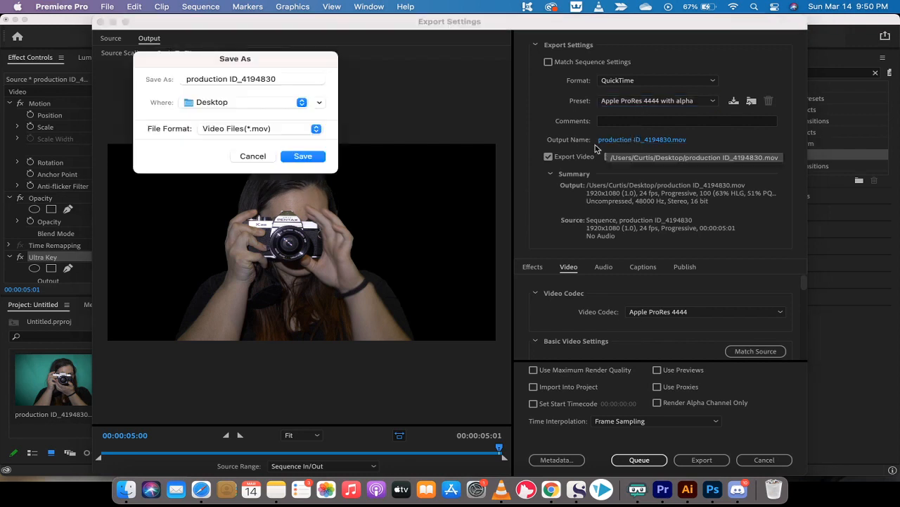
{"action": "triple_click", "coordinate": [286, 78]}
{"action": "type", "text": "PhotoAlpha"}
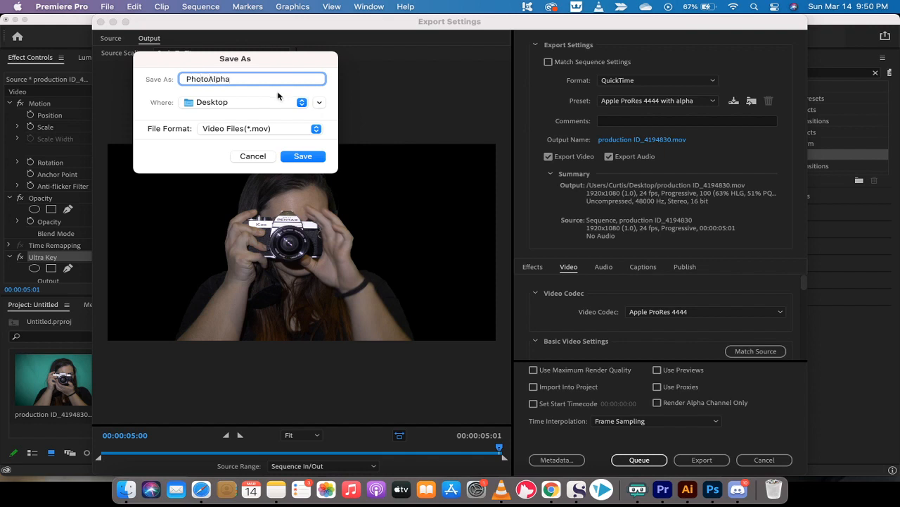
{"action": "left_click", "coordinate": [274, 104]}
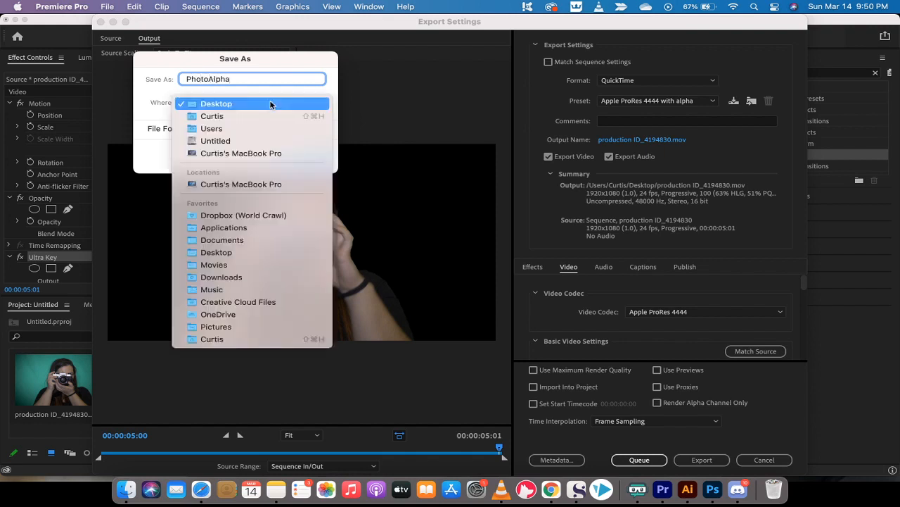
{"action": "left_click", "coordinate": [246, 264]}
{"action": "left_click", "coordinate": [298, 159]}
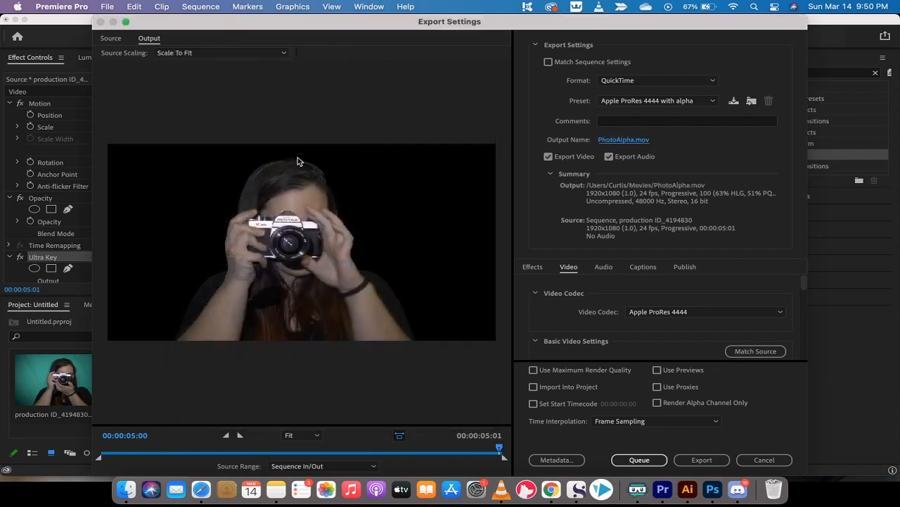
{"action": "left_click", "coordinate": [712, 464]}
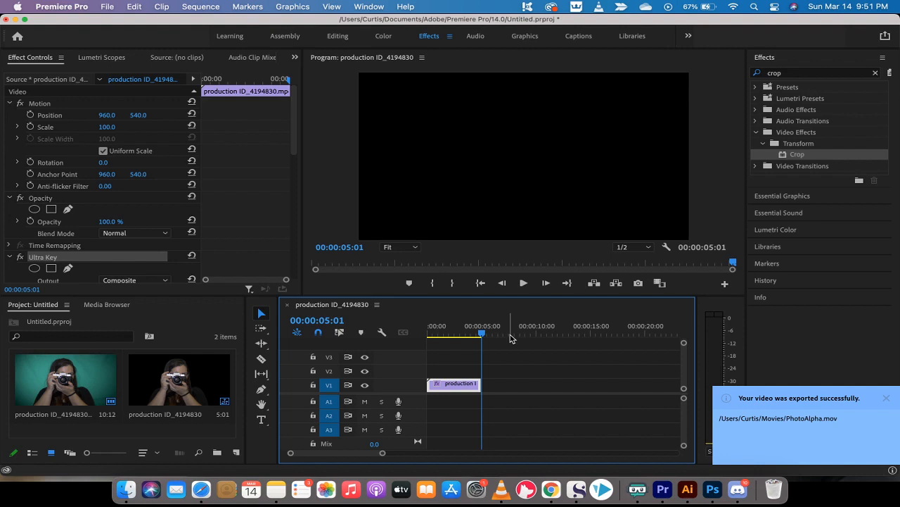
Import PhotoAlpha.mov from the Movies folder into the Project panel.
{"action": "left_click", "coordinate": [887, 398]}
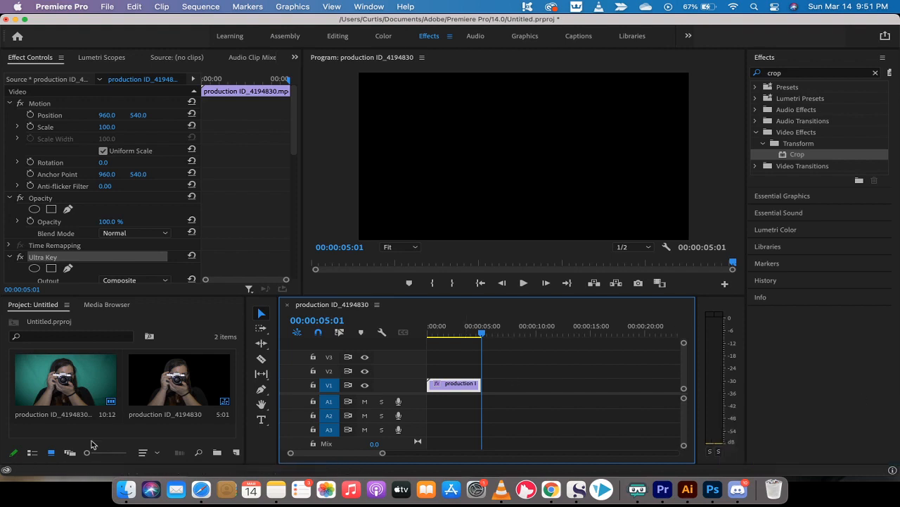
{"action": "left_click", "coordinate": [127, 490]}
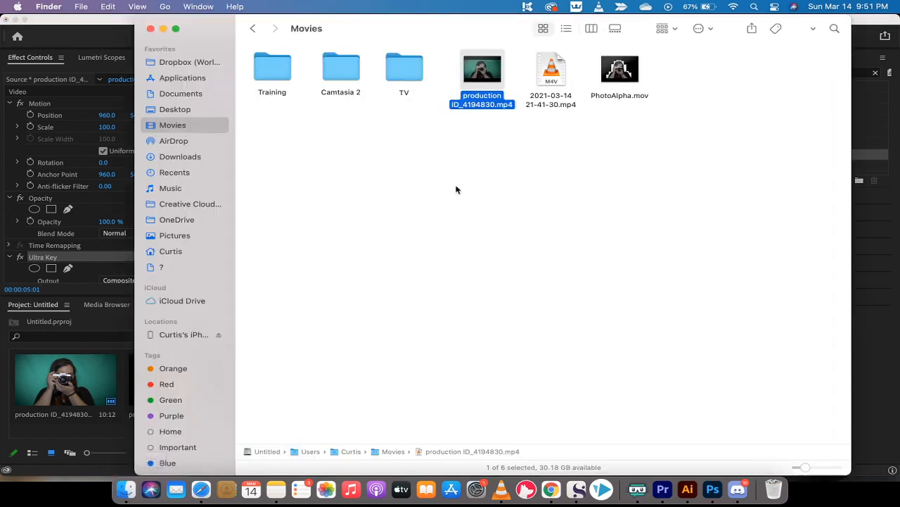
{"action": "left_click", "coordinate": [619, 97]}
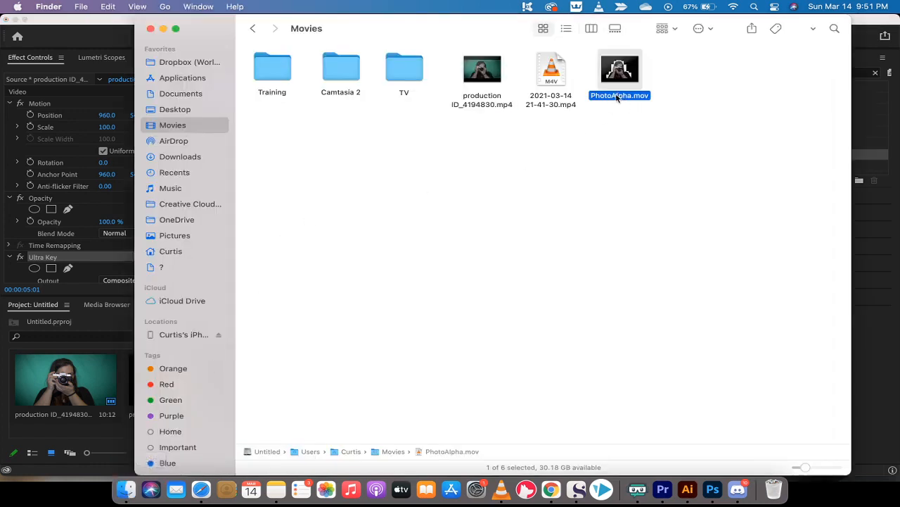
{"action": "left_click_drag", "start_coordinate": [618, 98], "coordinate": [130, 429]}
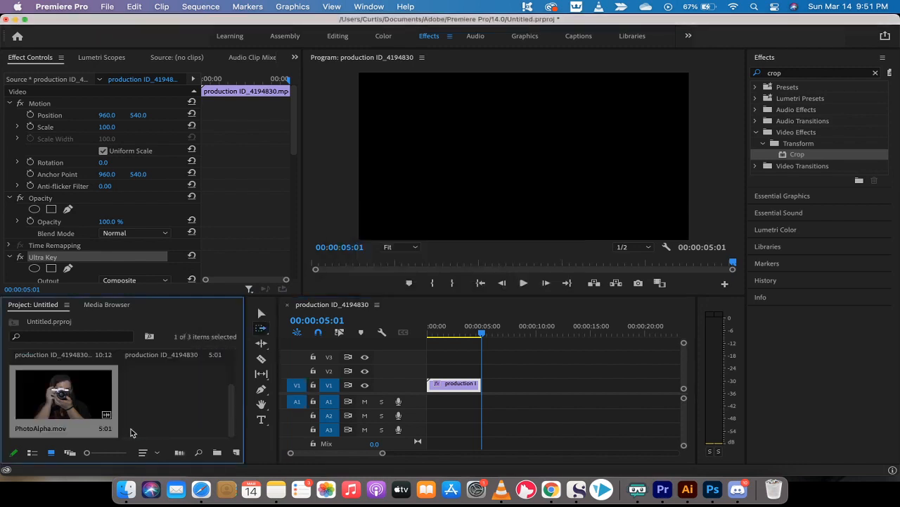
Import xmas.jpg from the Pictures folder into the Project panel.
{"action": "left_click", "coordinate": [131, 491]}
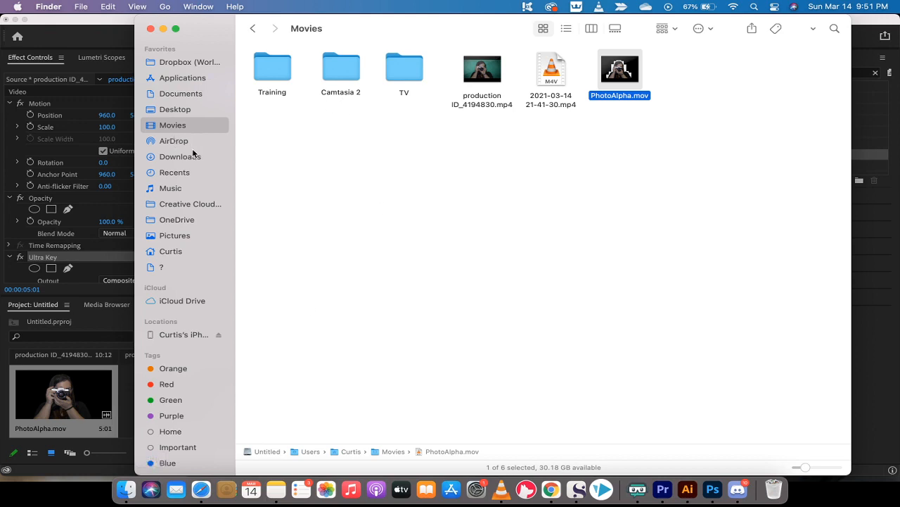
{"action": "left_click", "coordinate": [175, 235]}
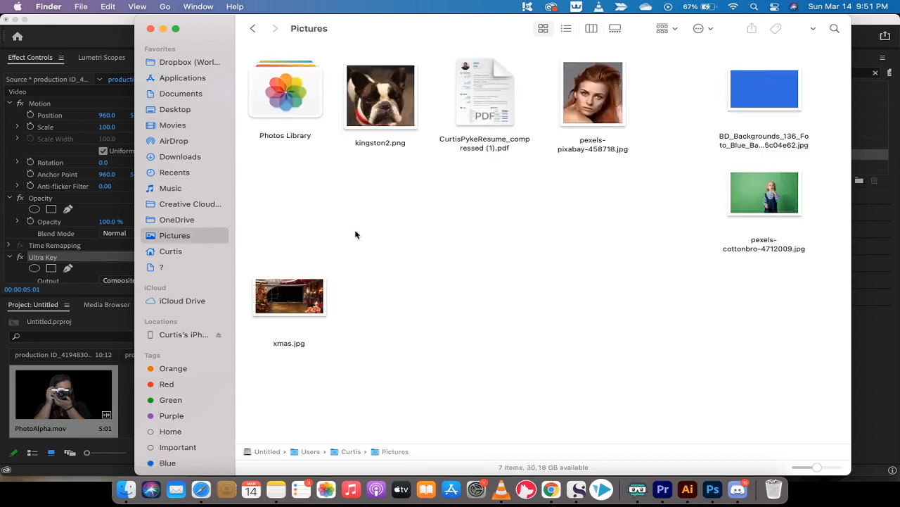
{"action": "left_click", "coordinate": [295, 304]}
{"action": "left_click_drag", "start_coordinate": [299, 290], "coordinate": [170, 394]}
{"action": "key", "text": "super+Tab"}
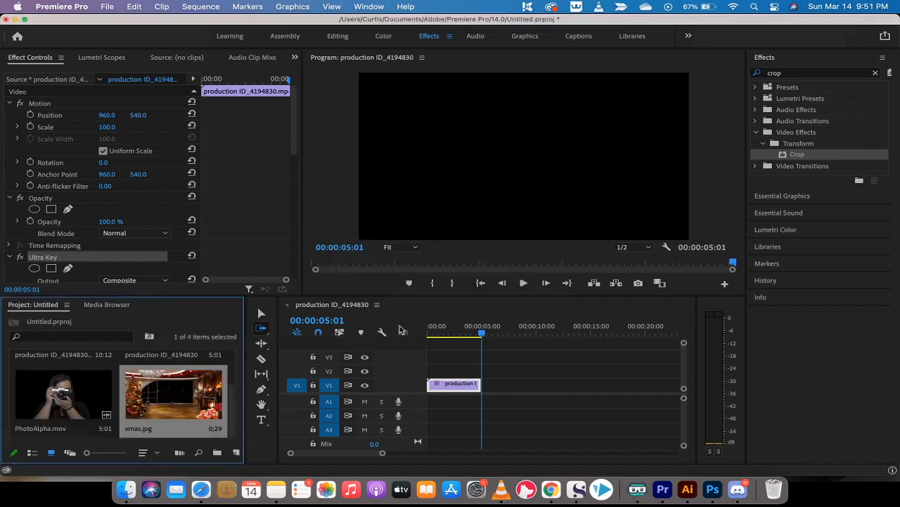
Create a new sequence from PhotoAlpha.mov and preview its frames.
{"action": "left_click", "coordinate": [72, 392]}
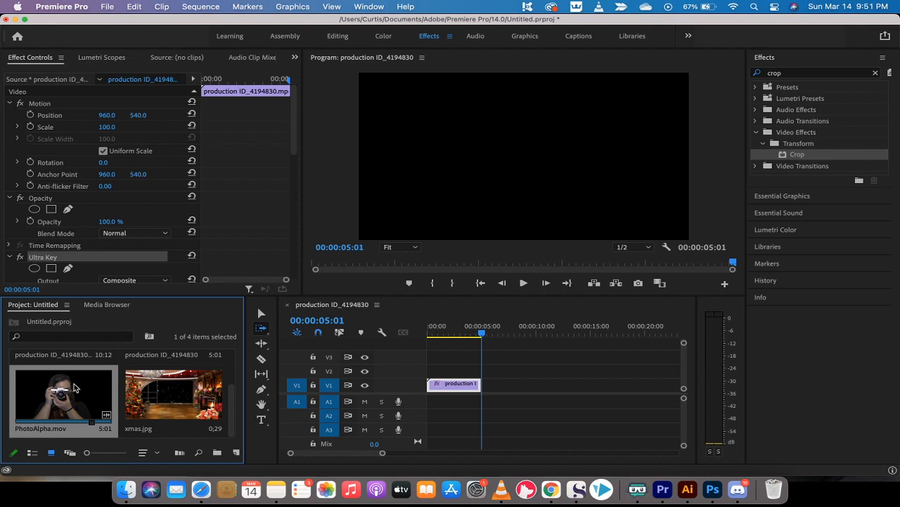
{"action": "right_click", "coordinate": [75, 387]}
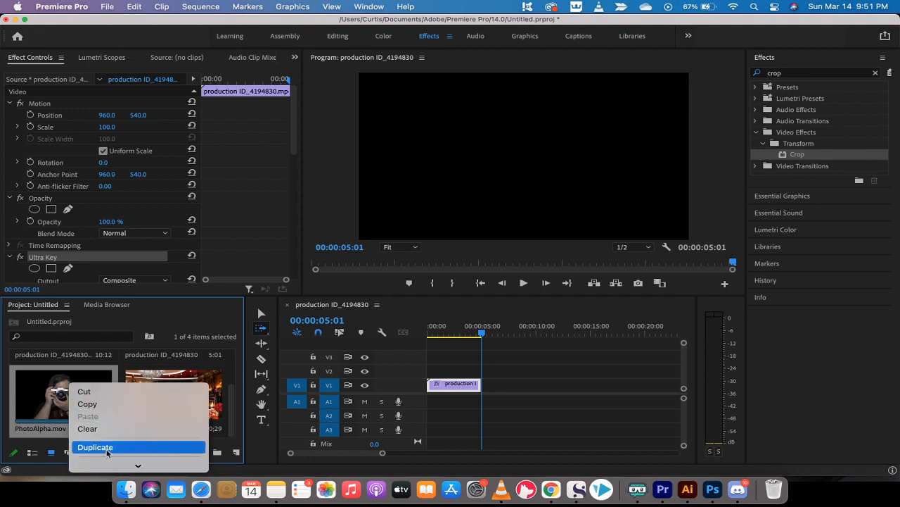
{"action": "mouse_move", "coordinate": [107, 465]}
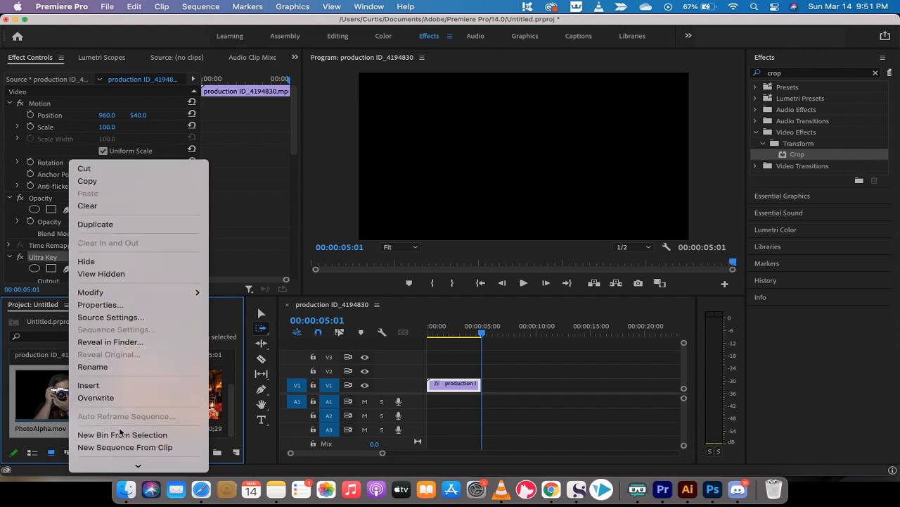
{"action": "left_click", "coordinate": [119, 447]}
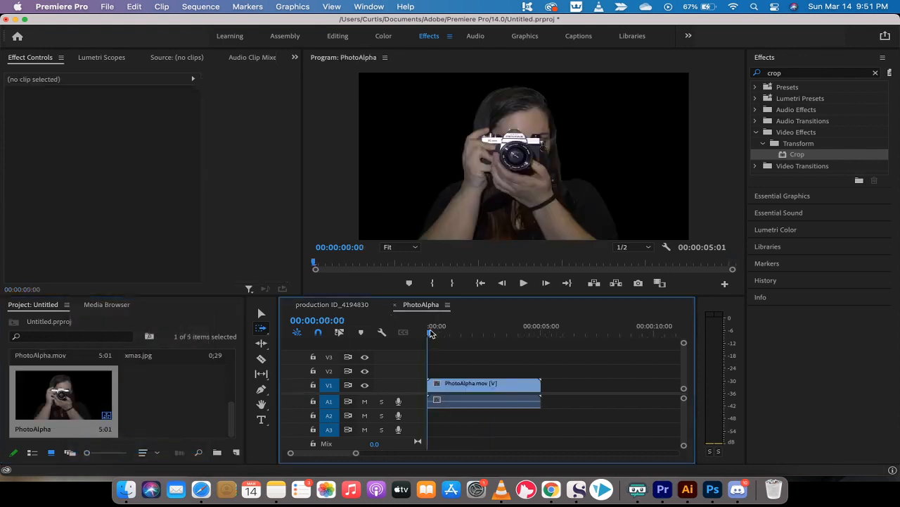
{"action": "mouse_move", "coordinate": [429, 332]}
{"action": "left_mouse_down"}
{"action": "mouse_move", "coordinate": [458, 332]}
{"action": "mouse_move", "coordinate": [437, 332]}
{"action": "left_mouse_up"}
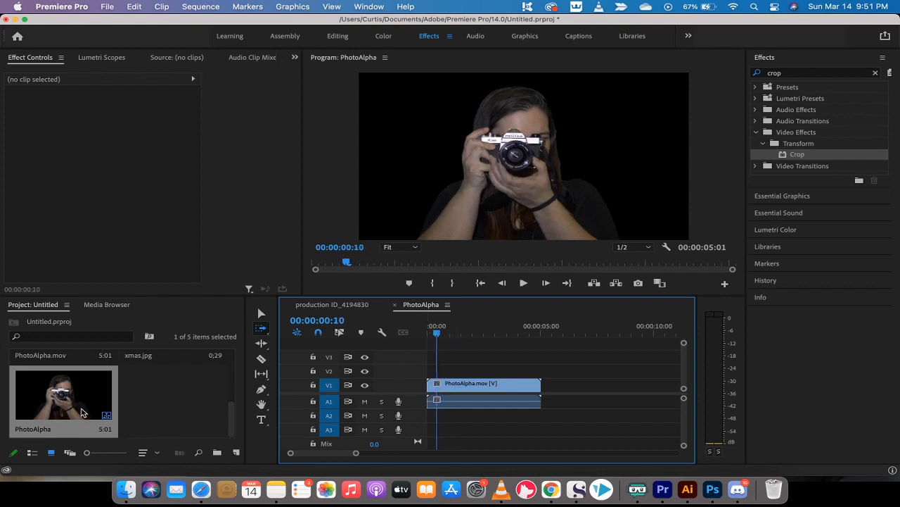
{"action": "scroll", "coordinate": [84, 412], "scroll_direction": "up", "scroll_amount": 3}
Switch to the Selection tool and select the PhotoAlpha.mov clip in the timeline.
{"action": "left_click", "coordinate": [155, 396]}
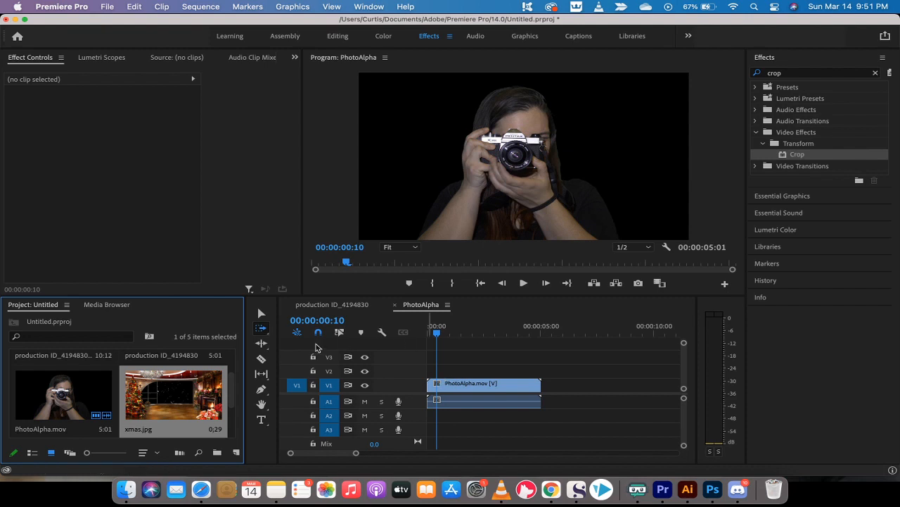
{"action": "left_click", "coordinate": [262, 313]}
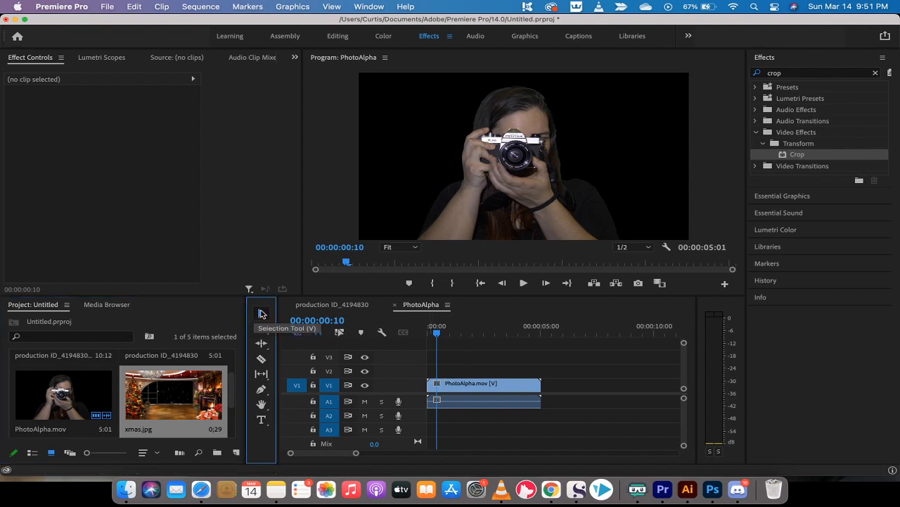
{"action": "left_click", "coordinate": [464, 372]}
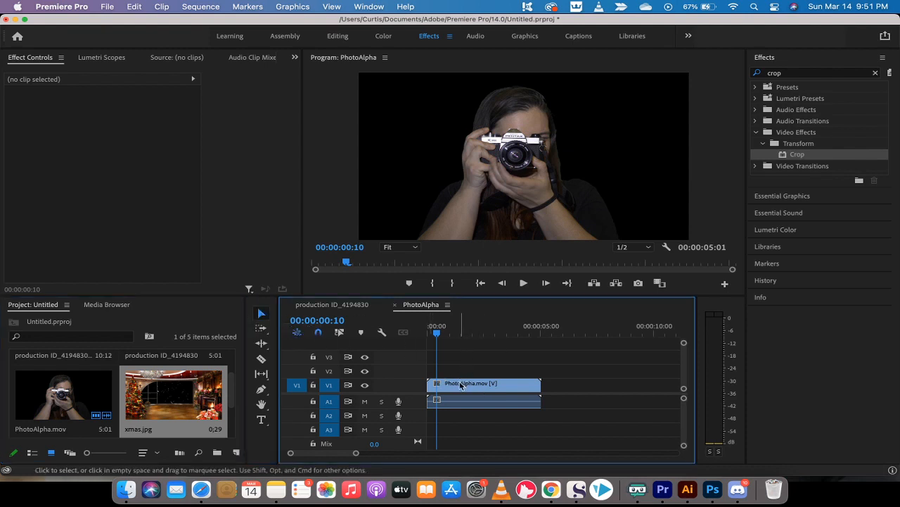
{"action": "left_click", "coordinate": [461, 385]}
Move PhotoAlpha.mov up to V2, place xmas.jpg on V1 beneath it, and scrub the composite.
{"action": "left_click_drag", "start_coordinate": [460, 384], "coordinate": [461, 370]}
{"action": "left_click", "coordinate": [171, 396]}
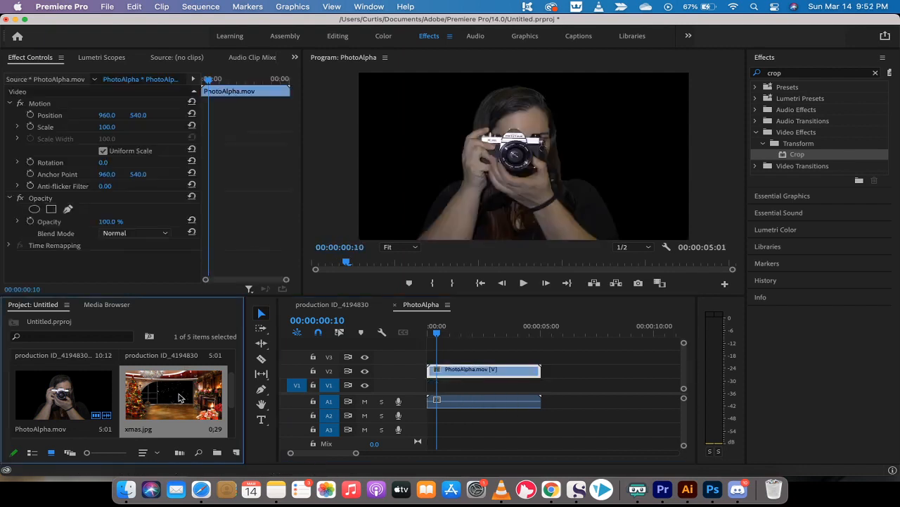
{"action": "left_click_drag", "start_coordinate": [161, 397], "coordinate": [541, 385]}
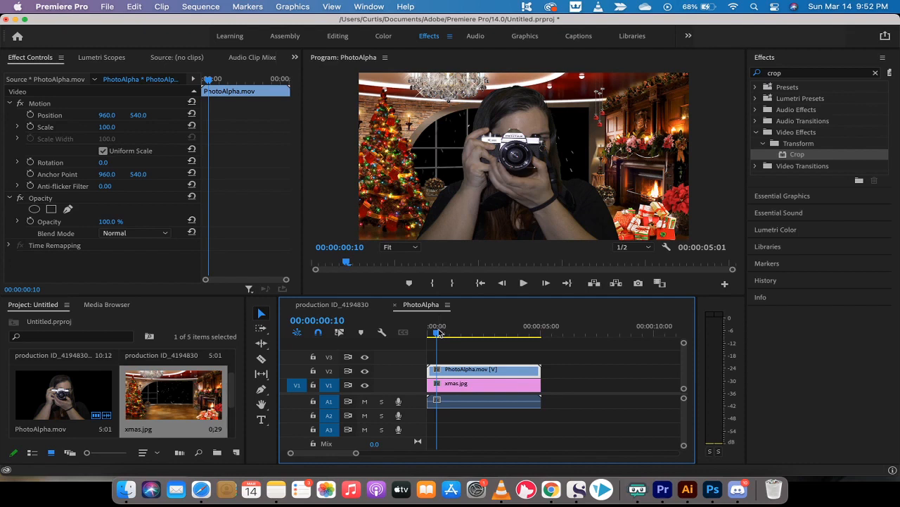
{"action": "left_click_drag", "start_coordinate": [438, 332], "coordinate": [457, 336]}
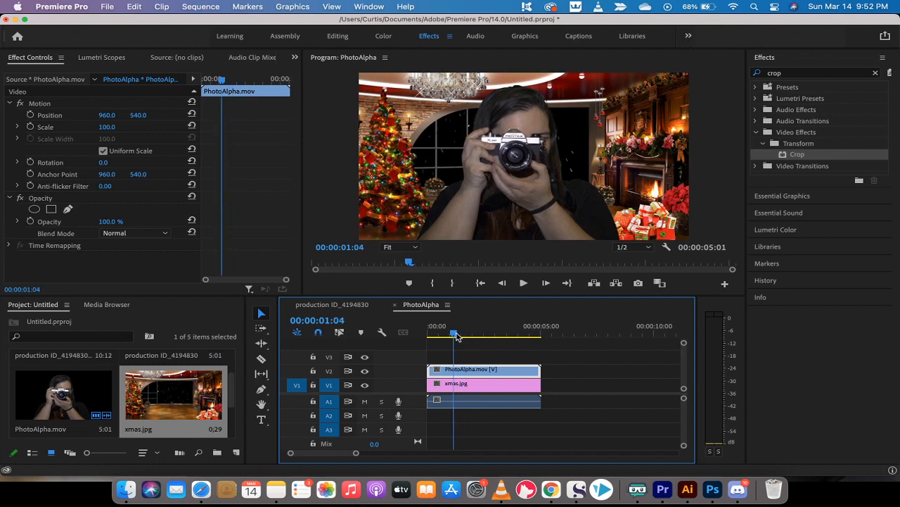